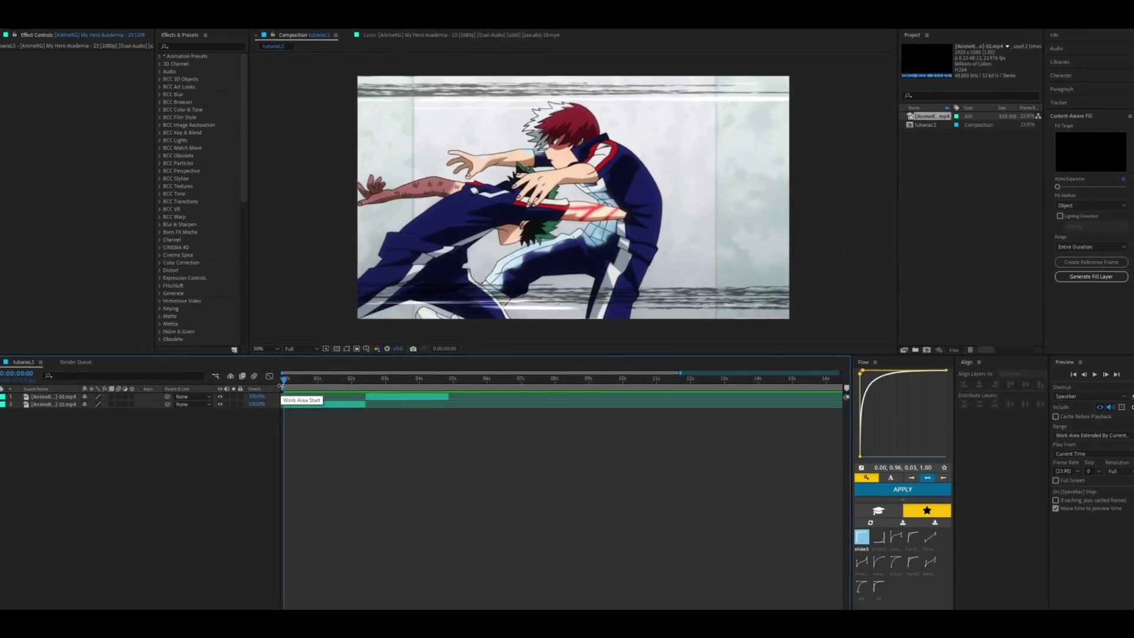
Apply the Twixtor Pro effect to the first clip with the playhead at the start of the composition.
{"action": "left_click_drag", "start_coordinate": [284, 381], "coordinate": [255, 386]}
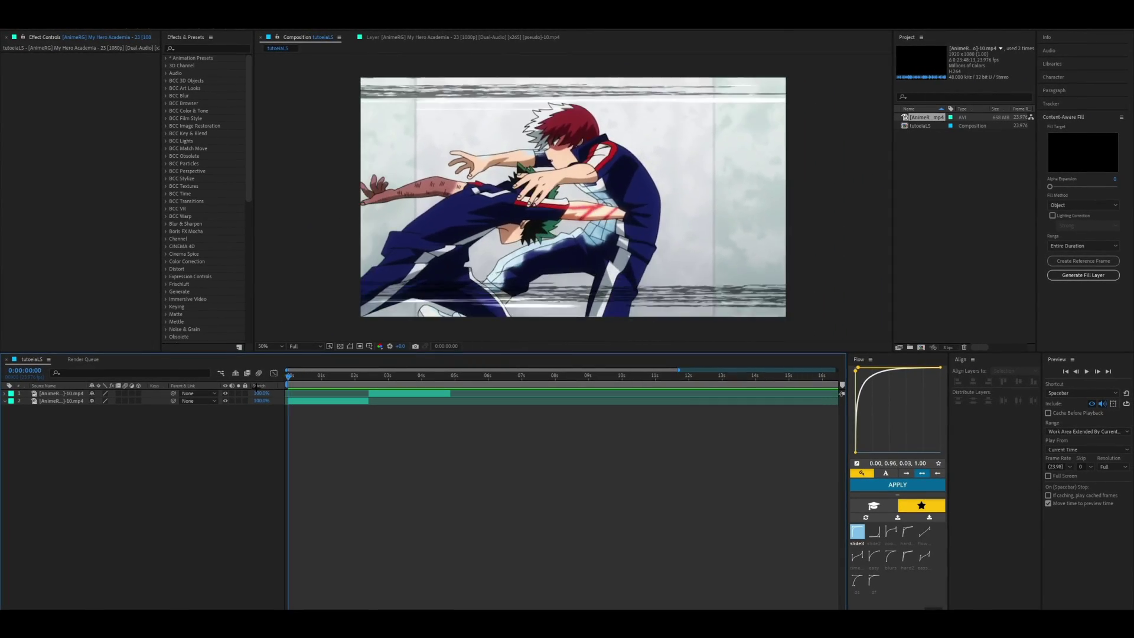
{"action": "left_click", "coordinate": [318, 401]}
{"action": "key", "text": "ctrl+space"}
{"action": "type", "text": "twixto"}
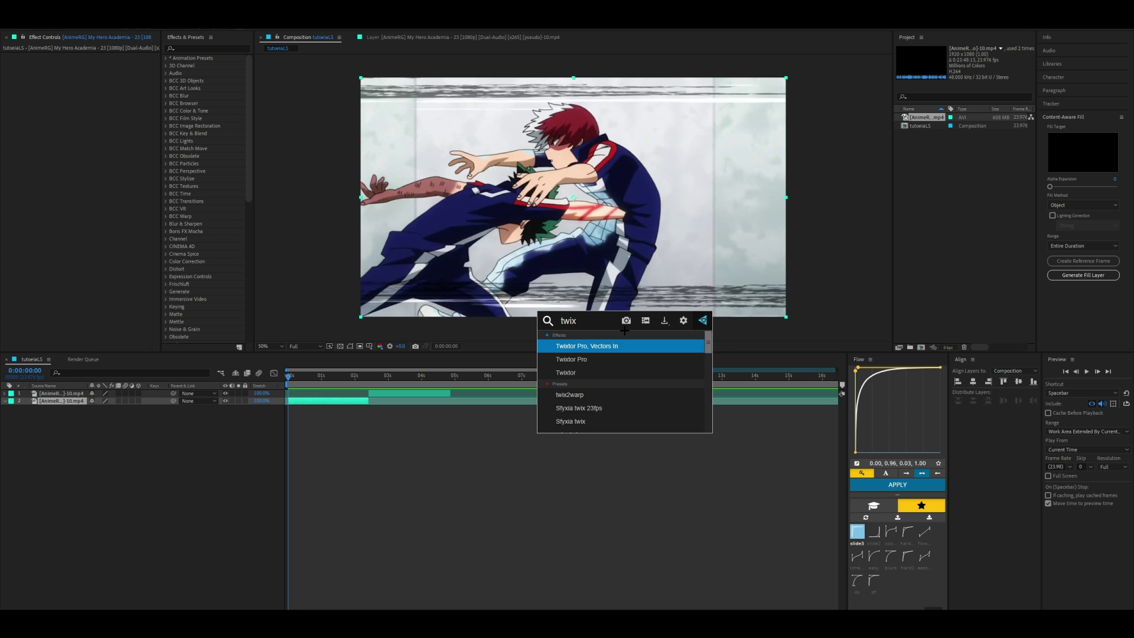
{"action": "left_click", "coordinate": [617, 348]}
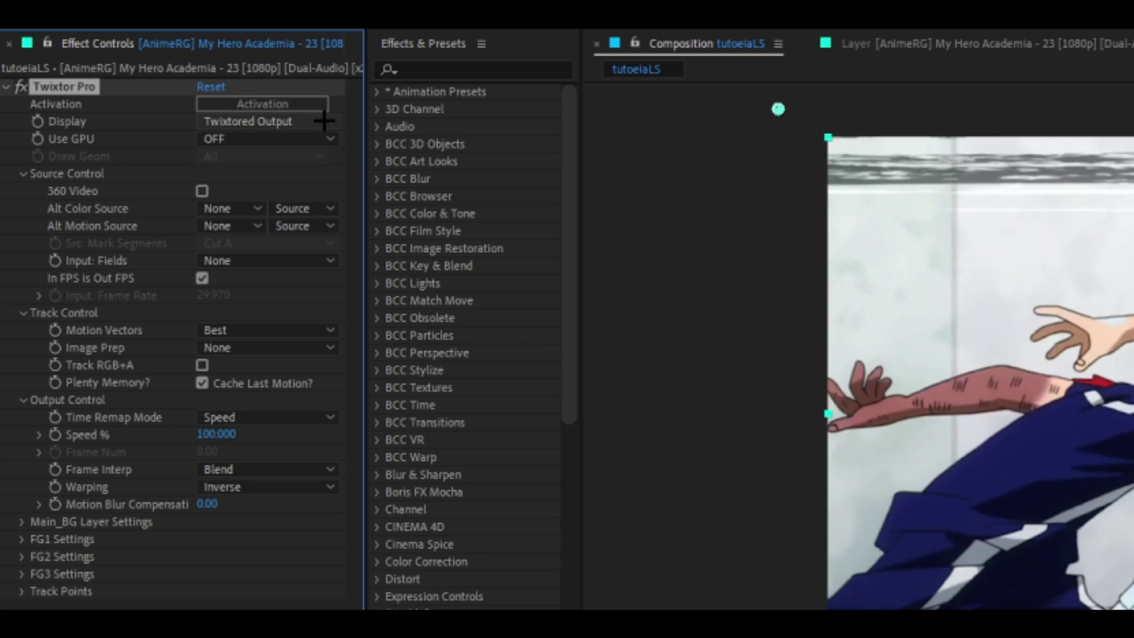
Turn off In FPS is Out FPS in Twixtor Pro and set the input frame rate to 12.
{"action": "left_click", "coordinate": [203, 278]}
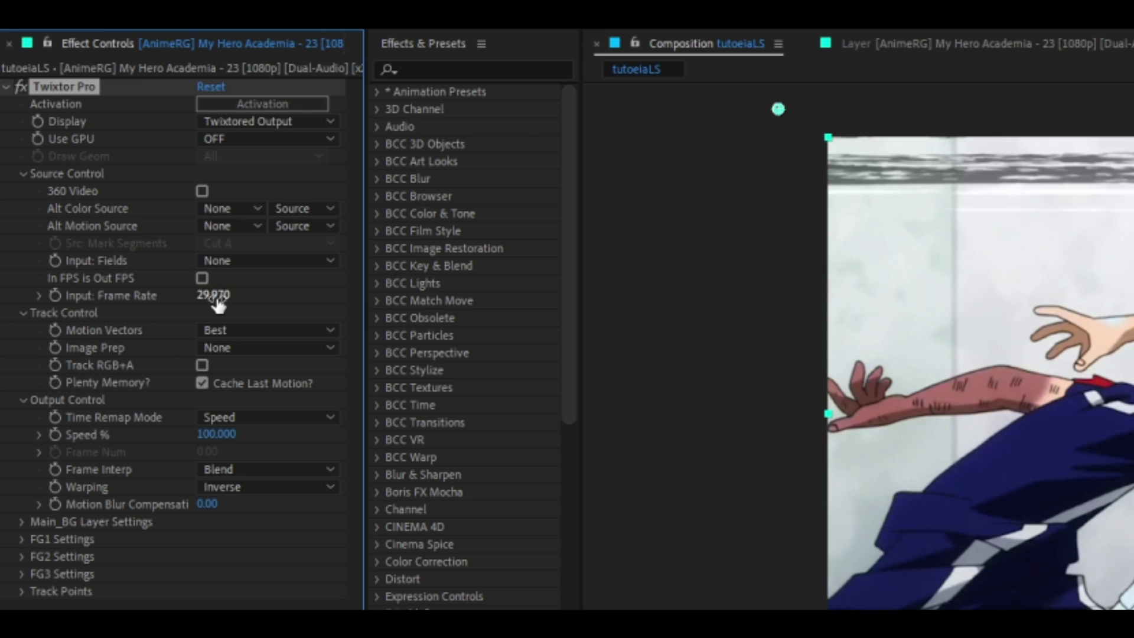
{"action": "left_click", "coordinate": [213, 295]}
{"action": "type", "text": "12"}
{"action": "key", "text": "Return"}
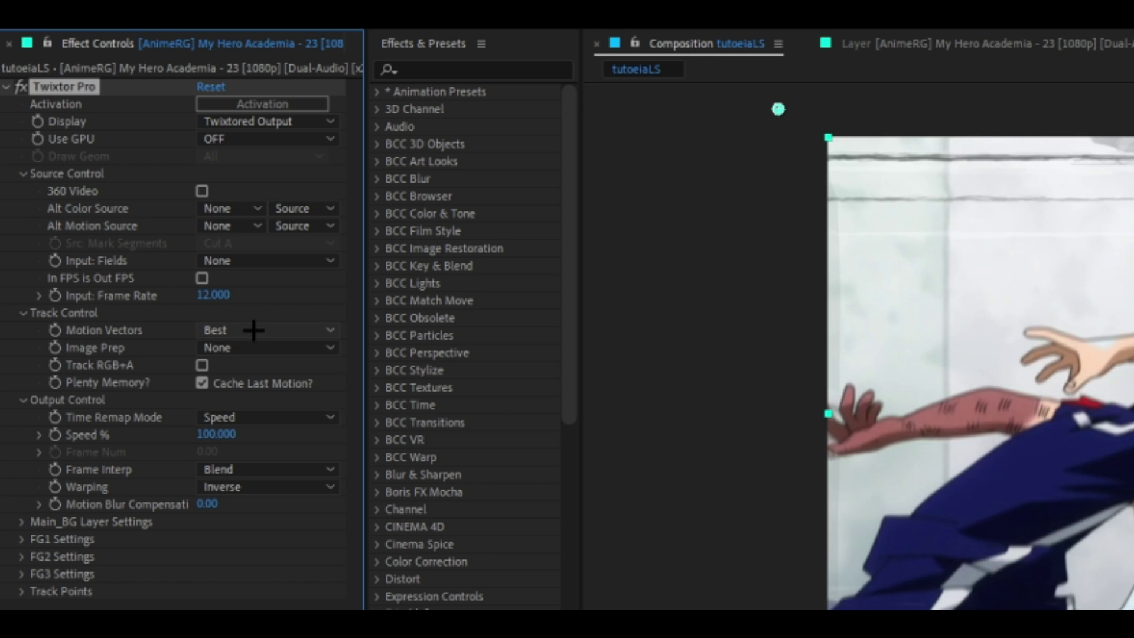
Set Image Prep to Contrast/Edge Enhance, Frame Interp to Motion Weighted Blend and Warping to Inverse w/ Smart Blend, and keyframe Speed % at 100.
{"action": "left_click", "coordinate": [222, 348]}
{"action": "left_click", "coordinate": [283, 392]}
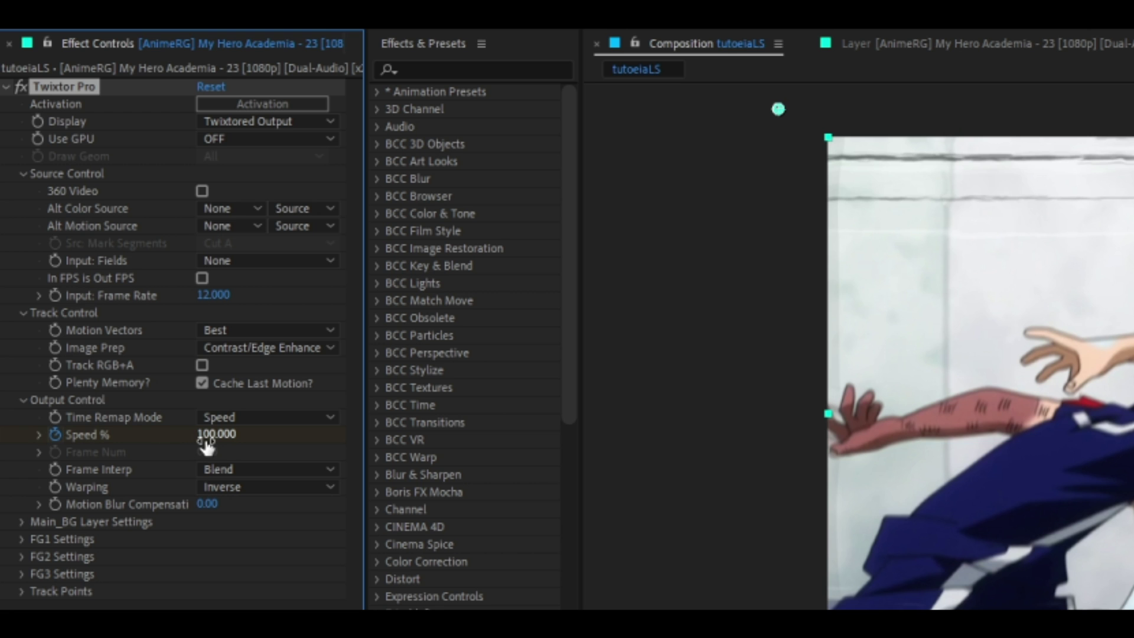
{"action": "left_click", "coordinate": [247, 471]}
{"action": "left_click", "coordinate": [296, 537]}
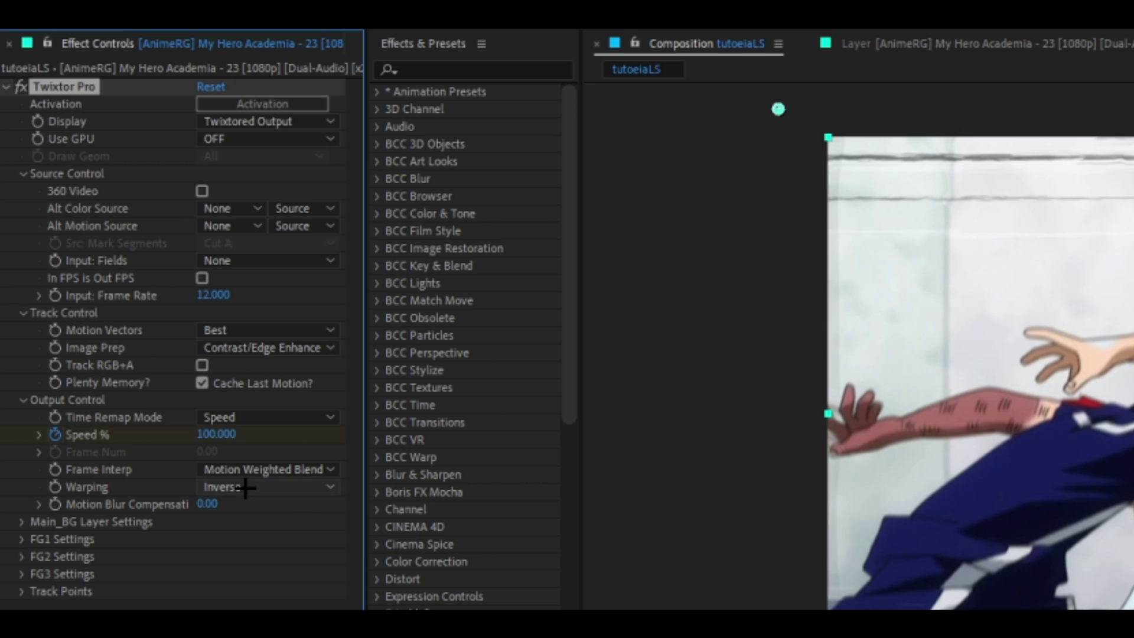
{"action": "left_click", "coordinate": [245, 488]}
{"action": "left_click", "coordinate": [321, 531]}
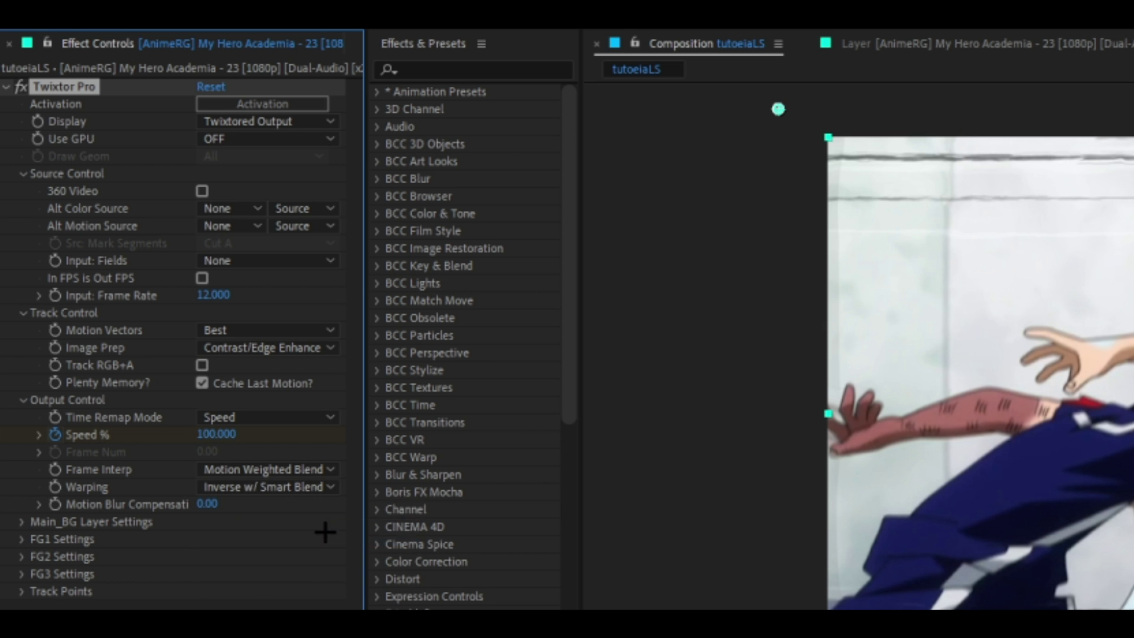
Add a second Twixtor Speed % keyframe of 20 one frame after the clip's start.
{"action": "key", "text": "equal"}
{"action": "key", "text": "equal"}
{"action": "key", "text": "equal"}
{"action": "key", "text": "equal"}
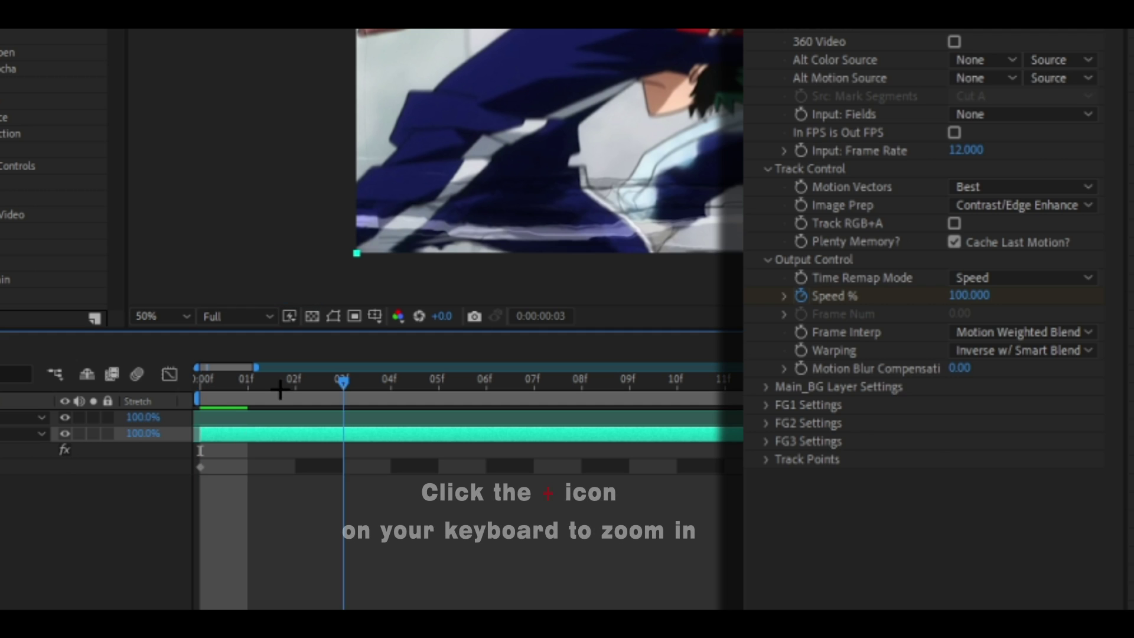
{"action": "left_click_drag", "start_coordinate": [278, 390], "coordinate": [241, 387]}
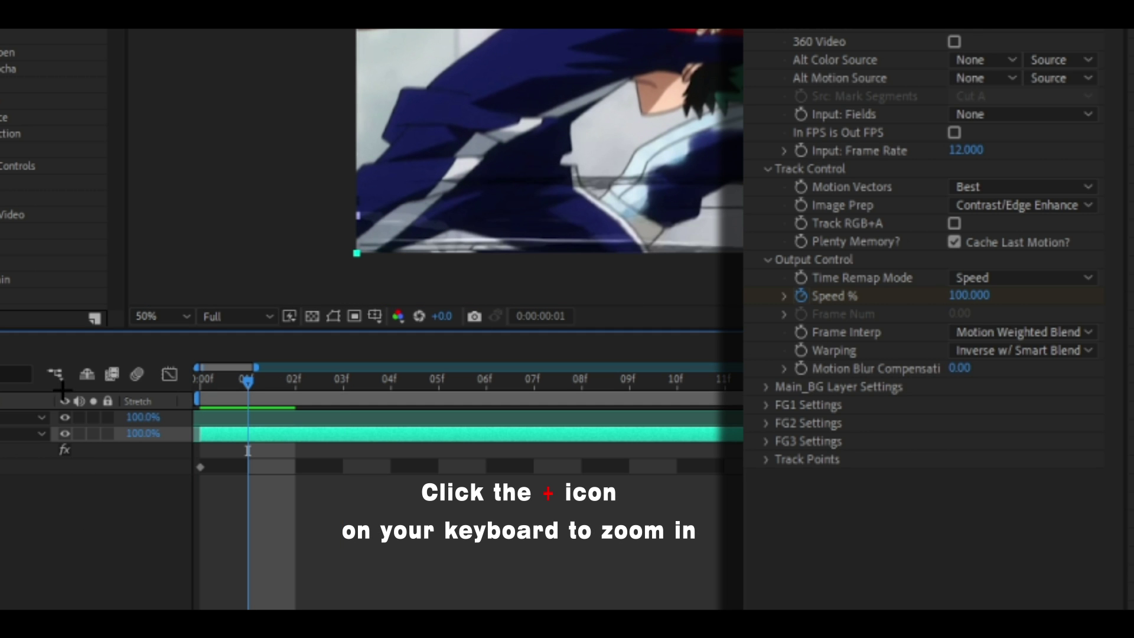
{"action": "left_click", "coordinate": [970, 295]}
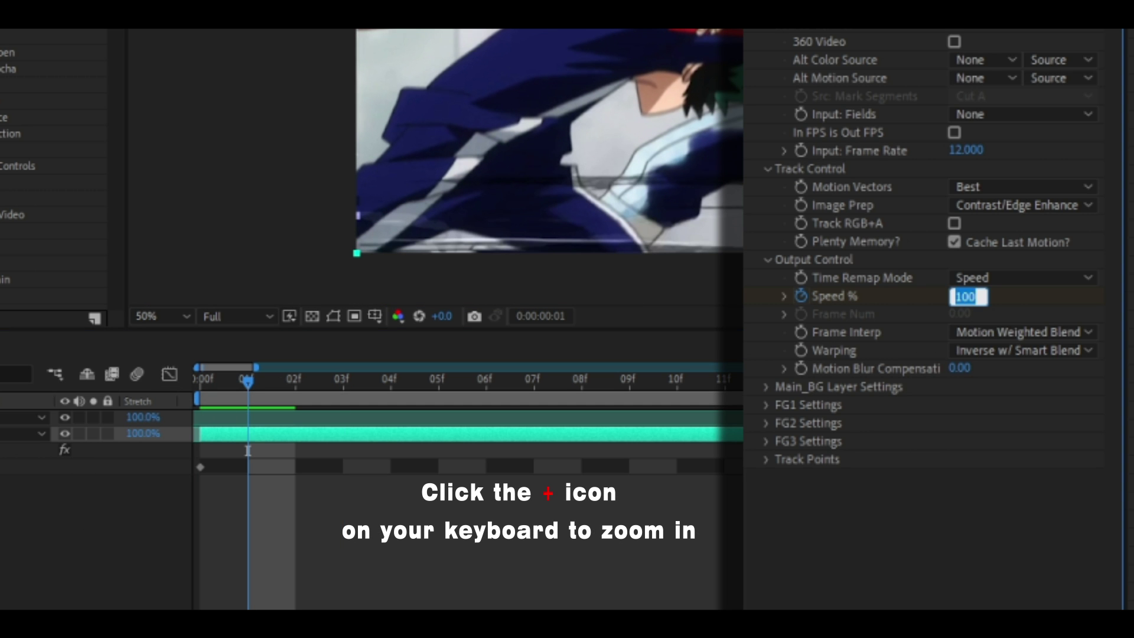
{"action": "key", "text": "Return"}
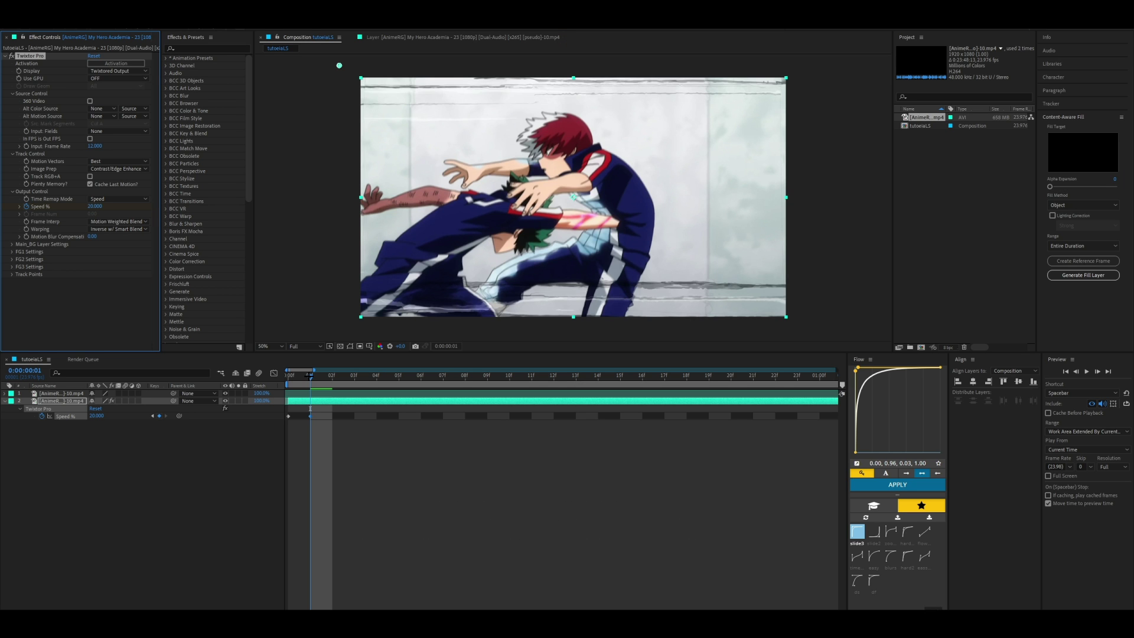
Pre-compose the first clip at the start of the timeline, moving all attributes into the new composition.
{"action": "left_click", "coordinate": [310, 408]}
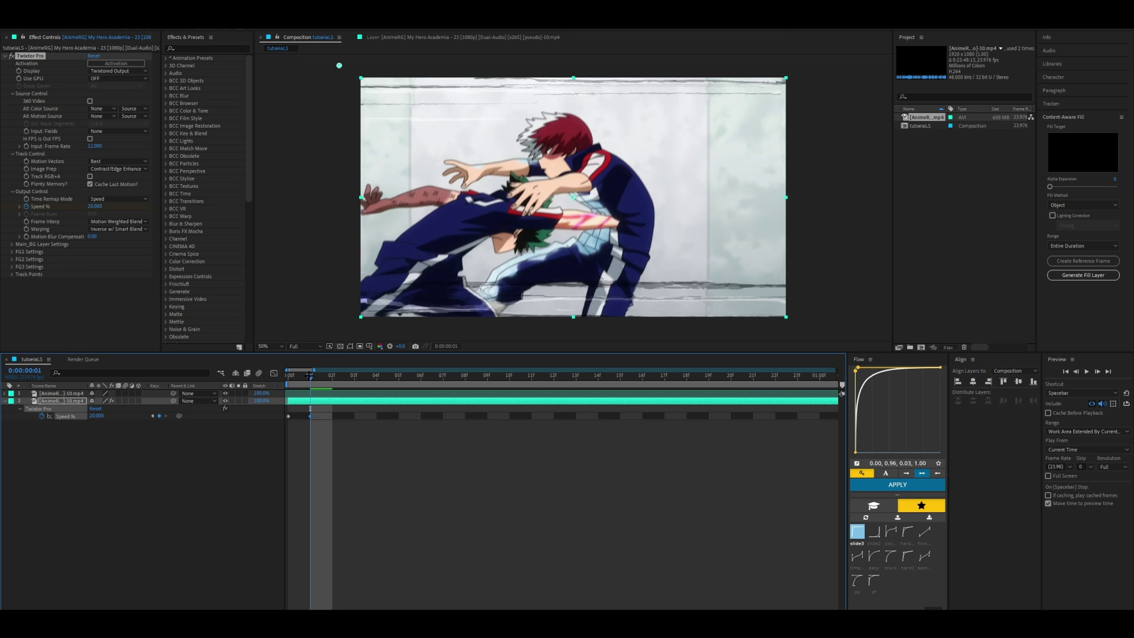
{"action": "key", "text": "Home"}
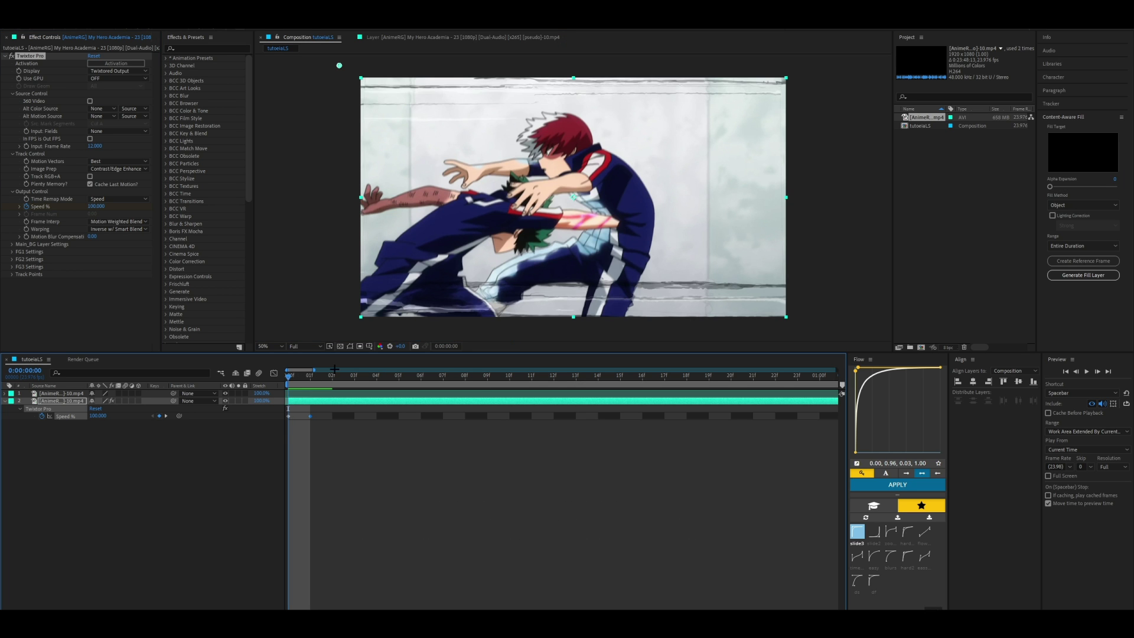
{"action": "key", "text": "ctrl+shift+c"}
{"action": "left_click", "coordinate": [433, 320]}
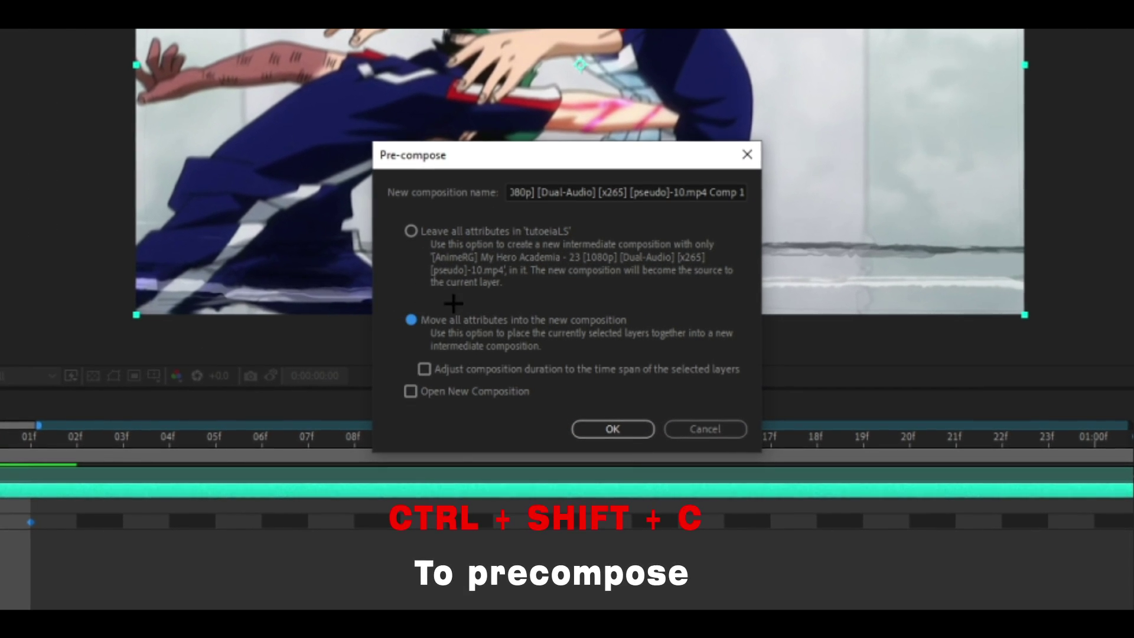
{"action": "left_click", "coordinate": [615, 423]}
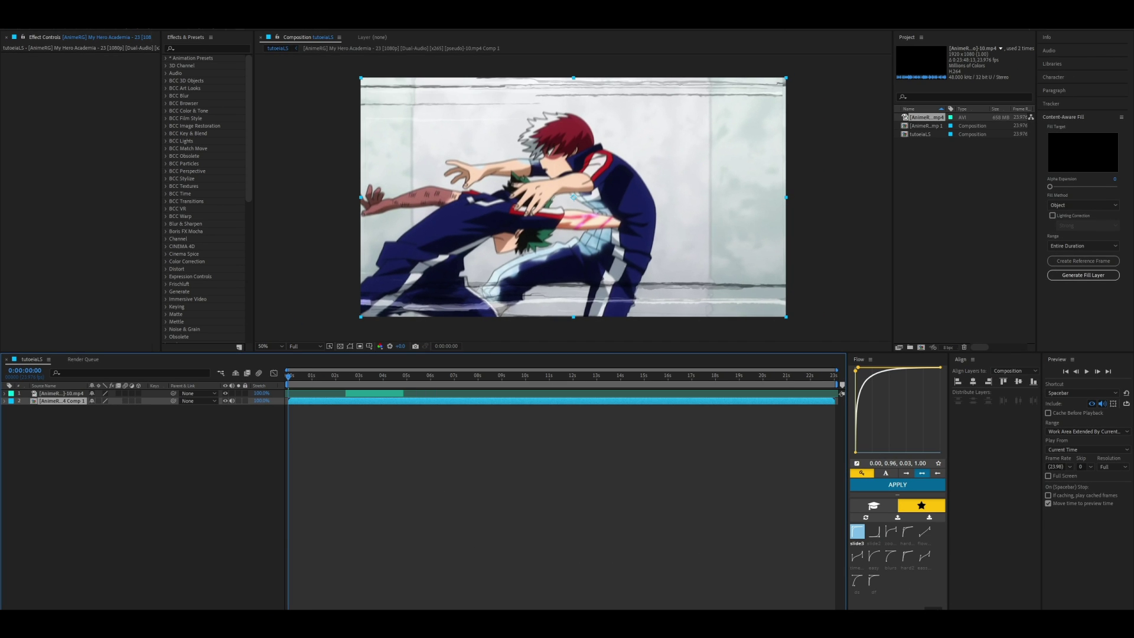
Extend the clip to the full length of its precomp, and enable time remapping on the precomp layer in the main composition.
{"action": "double_click", "coordinate": [318, 401]}
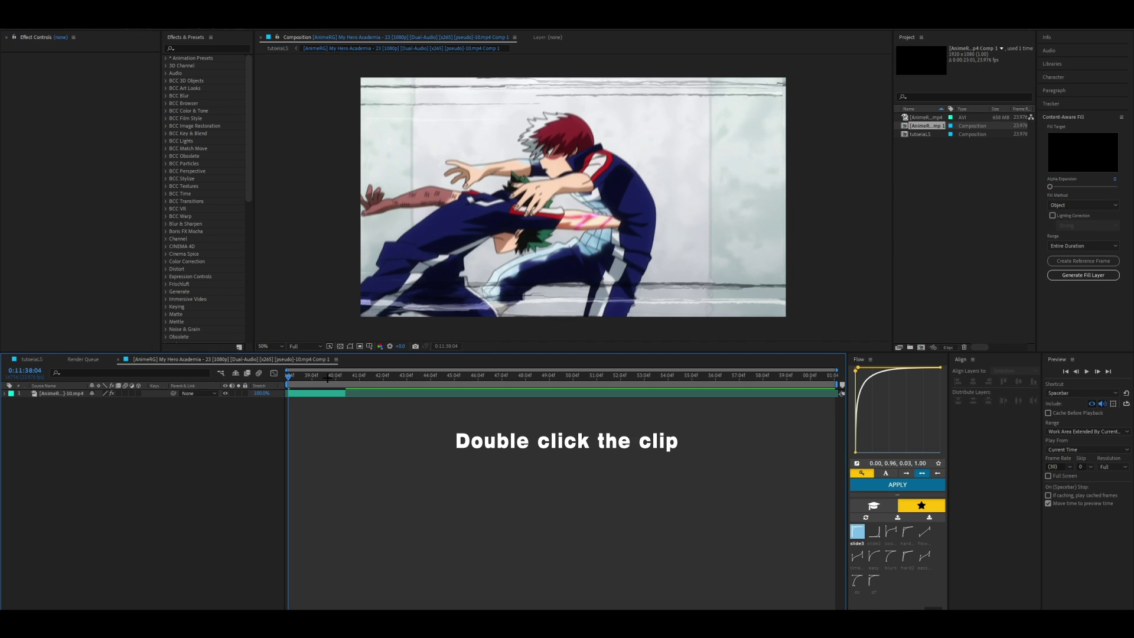
{"action": "left_click", "coordinate": [344, 393]}
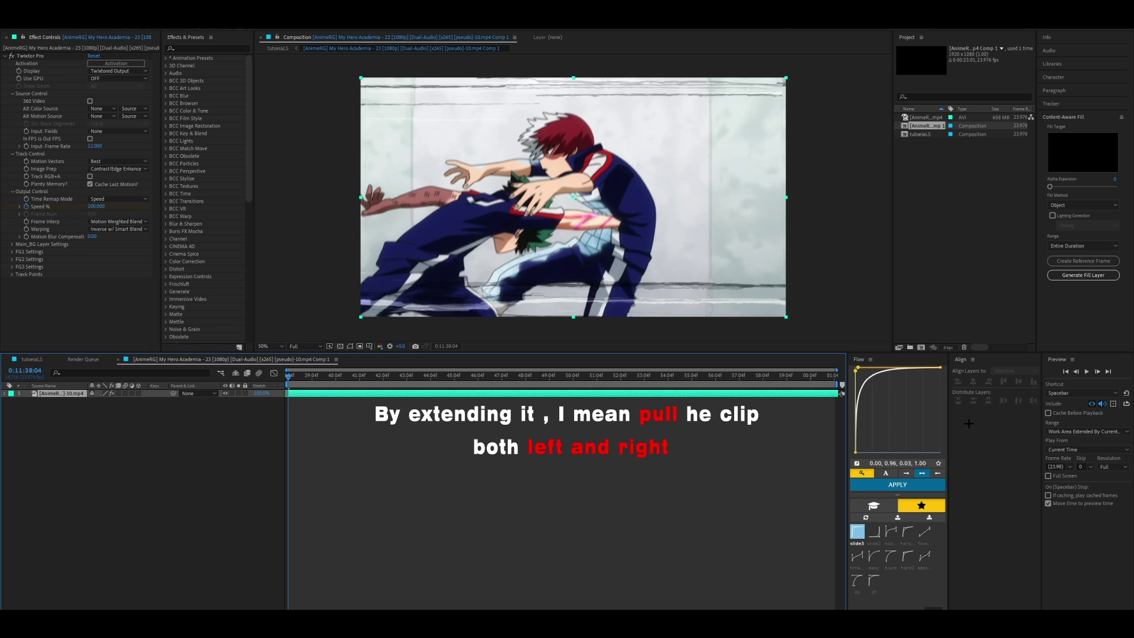
{"action": "left_click", "coordinate": [37, 359]}
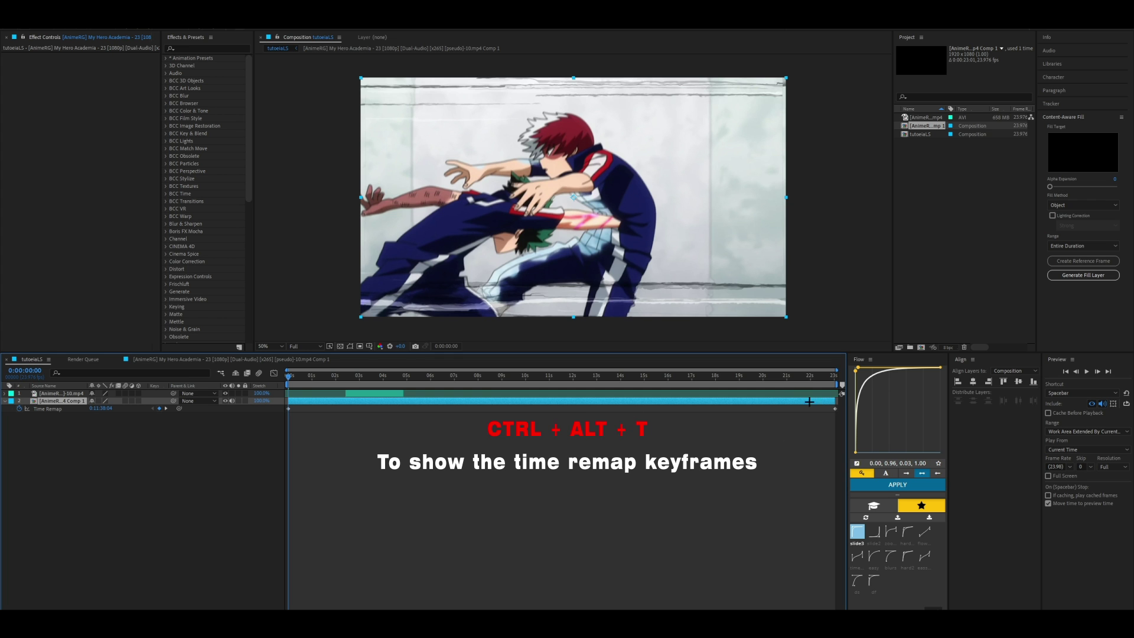
Add a Time Remap keyframe of 0:11:51:13 at 0:00:02:09 and cut the precomp layer just after it.
{"action": "left_click_drag", "start_coordinate": [288, 376], "coordinate": [344, 378]}
{"action": "key", "text": "equal"}
{"action": "key", "text": "equal"}
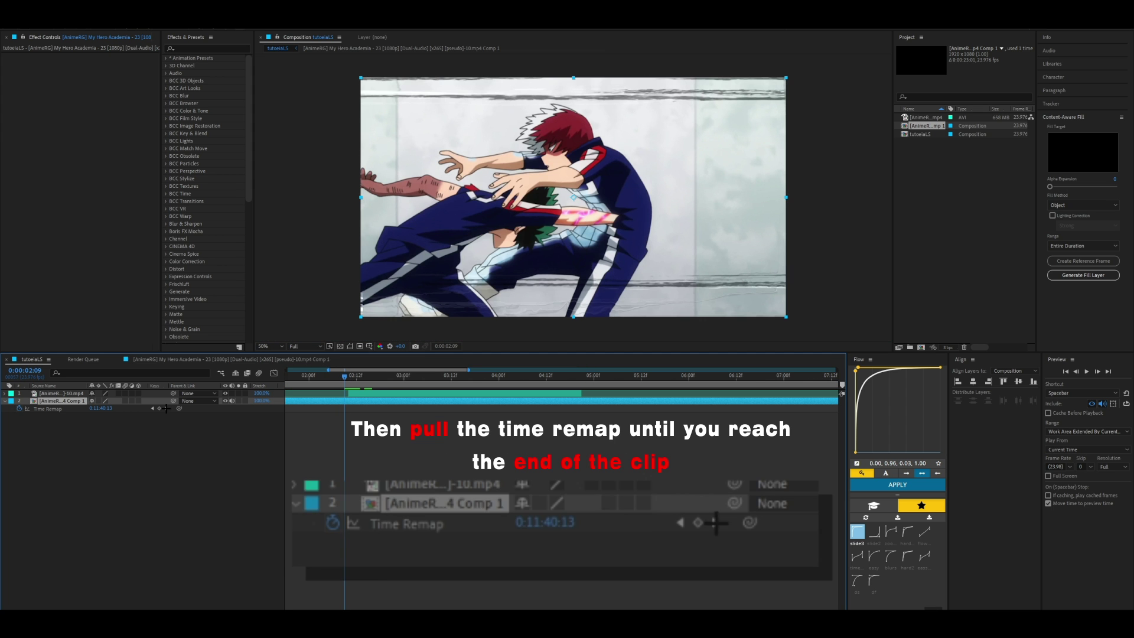
{"action": "left_click_drag", "start_coordinate": [104, 409], "coordinate": [149, 410]}
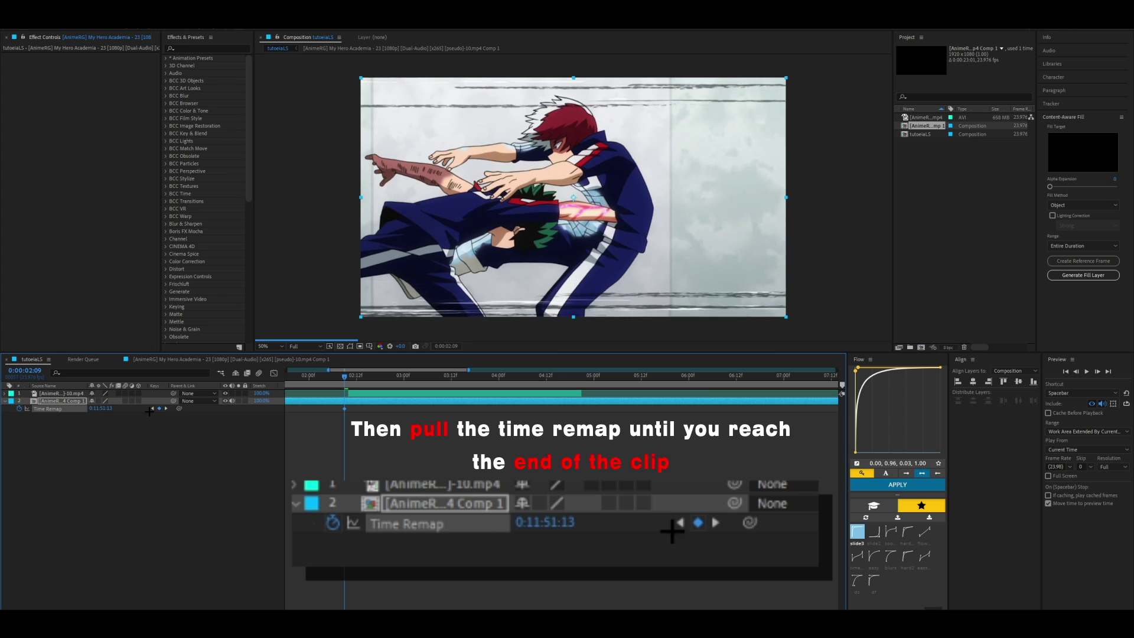
{"action": "key", "text": "Page_Down"}
{"action": "key", "text": "ctrl+shift+d"}
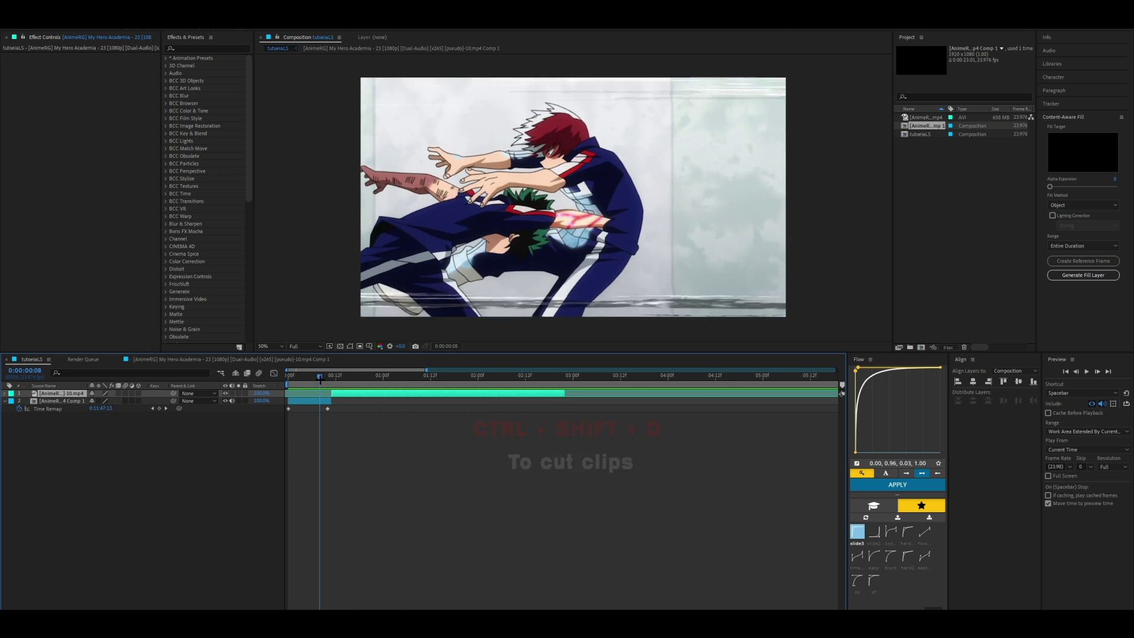
Copy the Twixtor Pro effect from inside the first precomp and paste it onto the second clip at 0:00:00:11.
{"action": "mouse_move", "coordinate": [320, 380]}
{"action": "left_mouse_down"}
{"action": "mouse_move", "coordinate": [288, 377]}
{"action": "mouse_move", "coordinate": [330, 362]}
{"action": "left_mouse_up"}
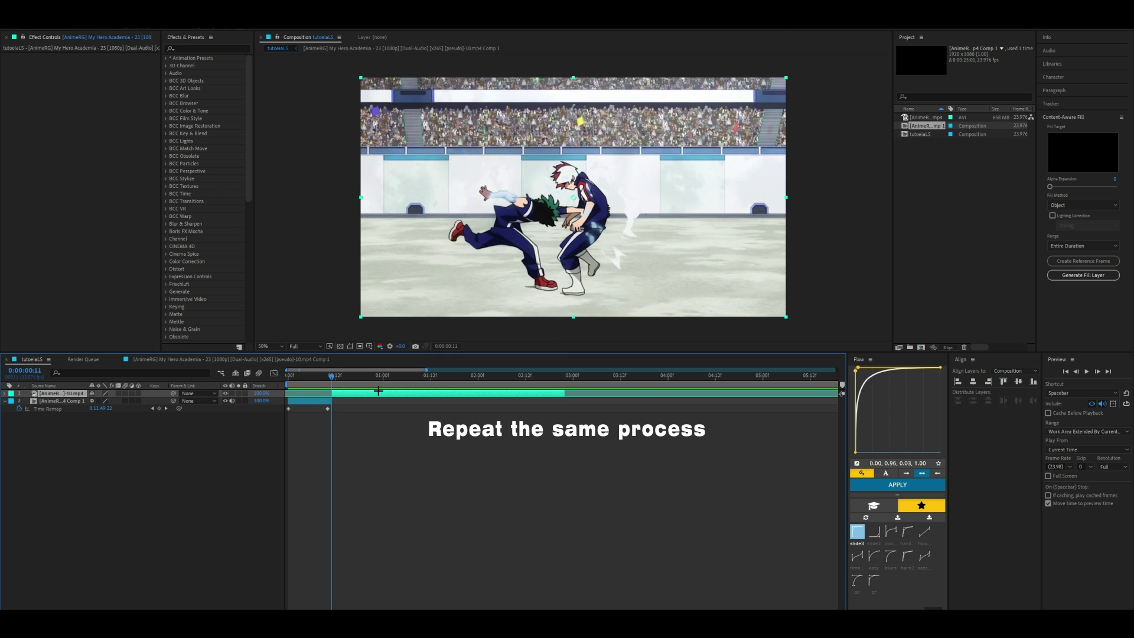
{"action": "double_click", "coordinate": [312, 401]}
{"action": "left_click", "coordinate": [31, 56]}
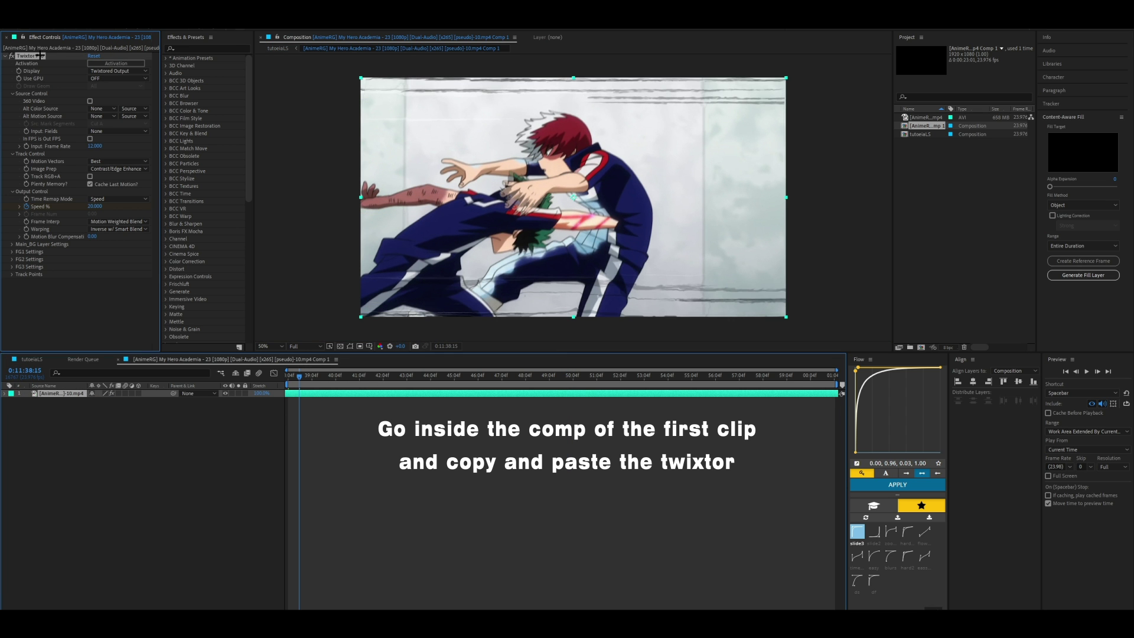
{"action": "left_click", "coordinate": [32, 359]}
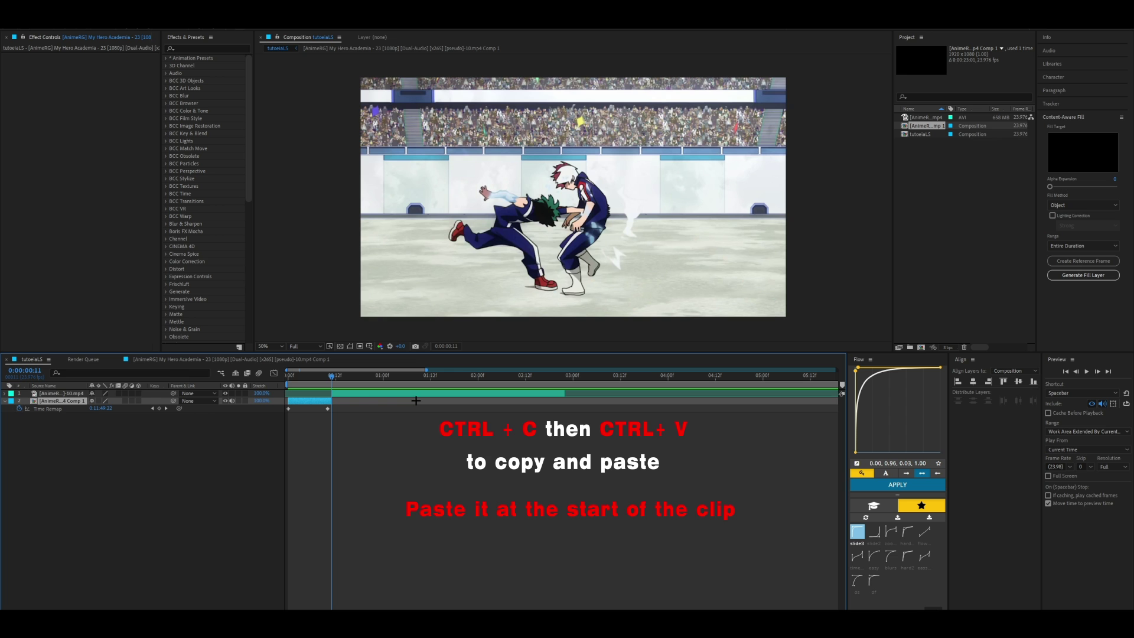
{"action": "left_click", "coordinate": [357, 394]}
{"action": "key", "text": "ctrl+v"}
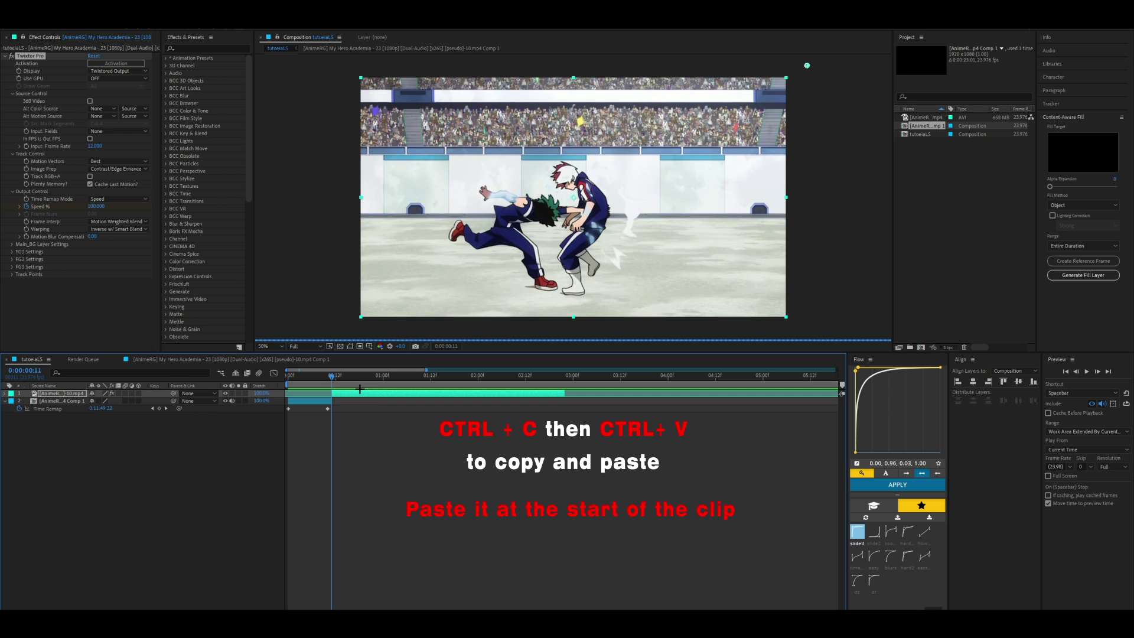
Pre-compose the second clip and split its new precomp layer at 0:00:00:11.
{"action": "key", "text": "ctrl+shift+c"}
{"action": "left_click", "coordinate": [587, 371]}
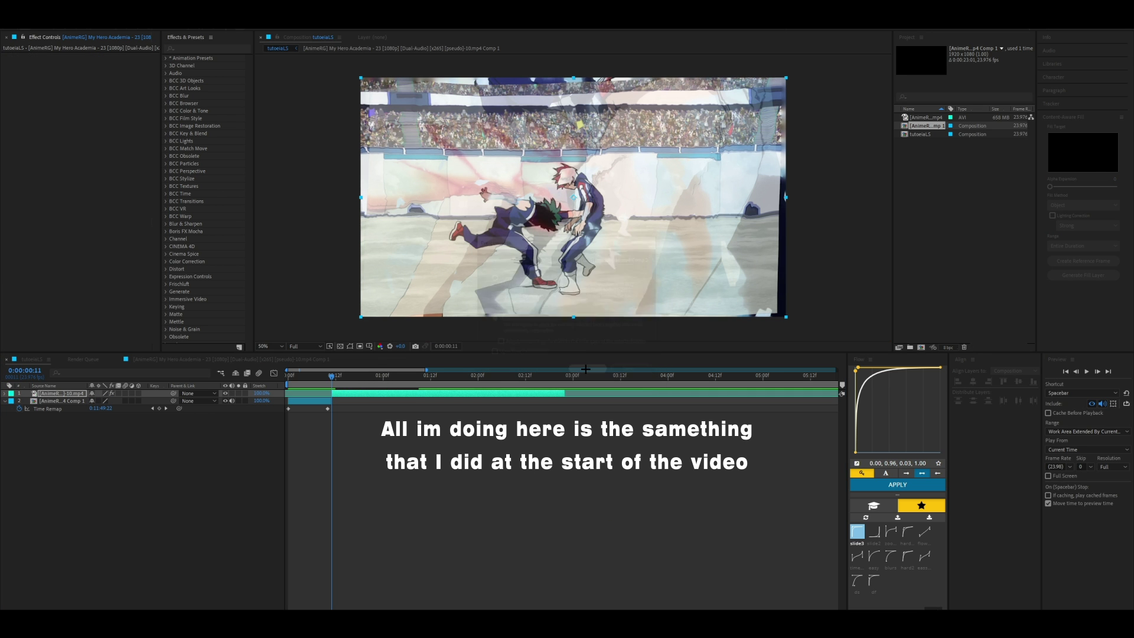
{"action": "key", "text": "ctrl+d"}
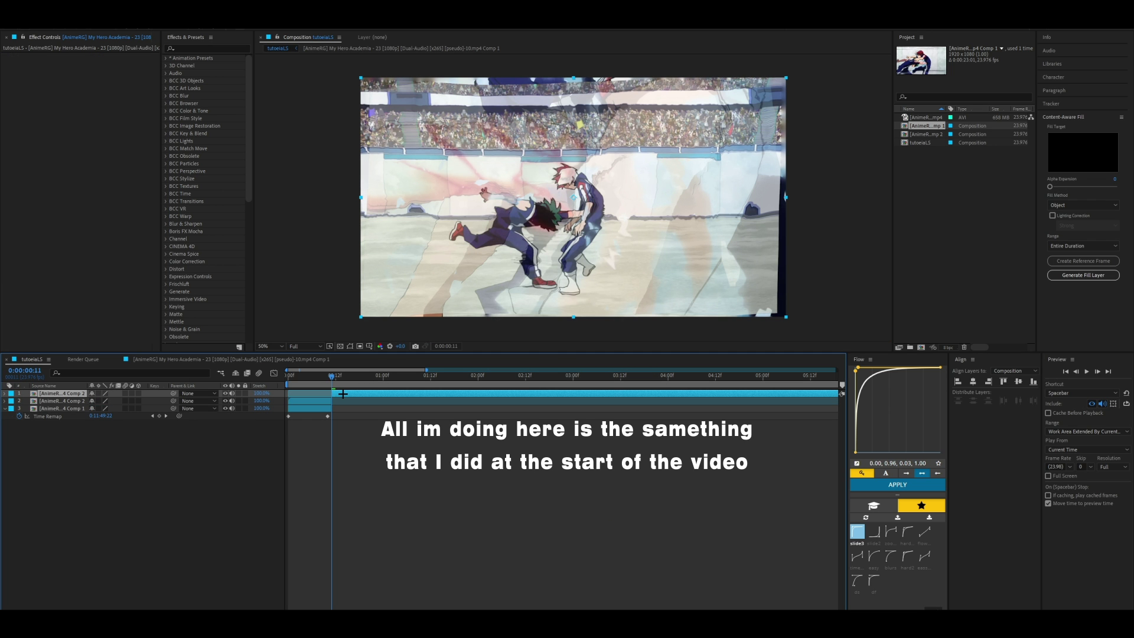
Extend the second clip to the full length of its precomp, and show the precomp layer's Time Remap keyframes in the main composition.
{"action": "double_click", "coordinate": [343, 394]}
{"action": "left_click", "coordinate": [343, 393]}
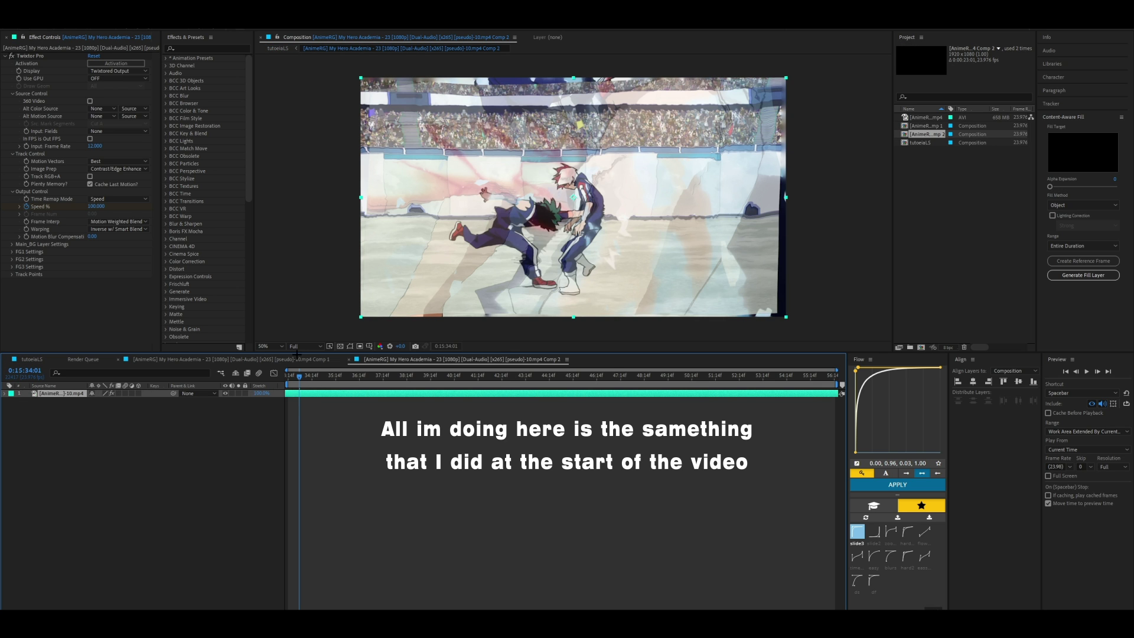
{"action": "left_click", "coordinate": [31, 359]}
{"action": "key", "text": "u"}
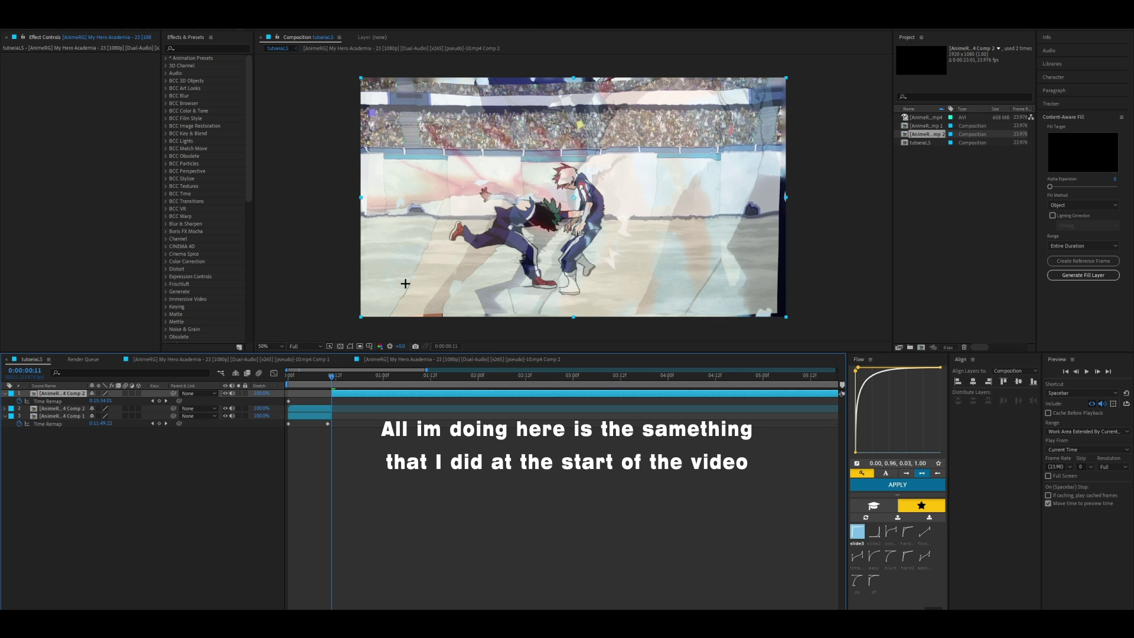
Delete the leftover piece of the second precomp that lies before 0:00:00:11.
{"action": "left_click", "coordinate": [326, 408]}
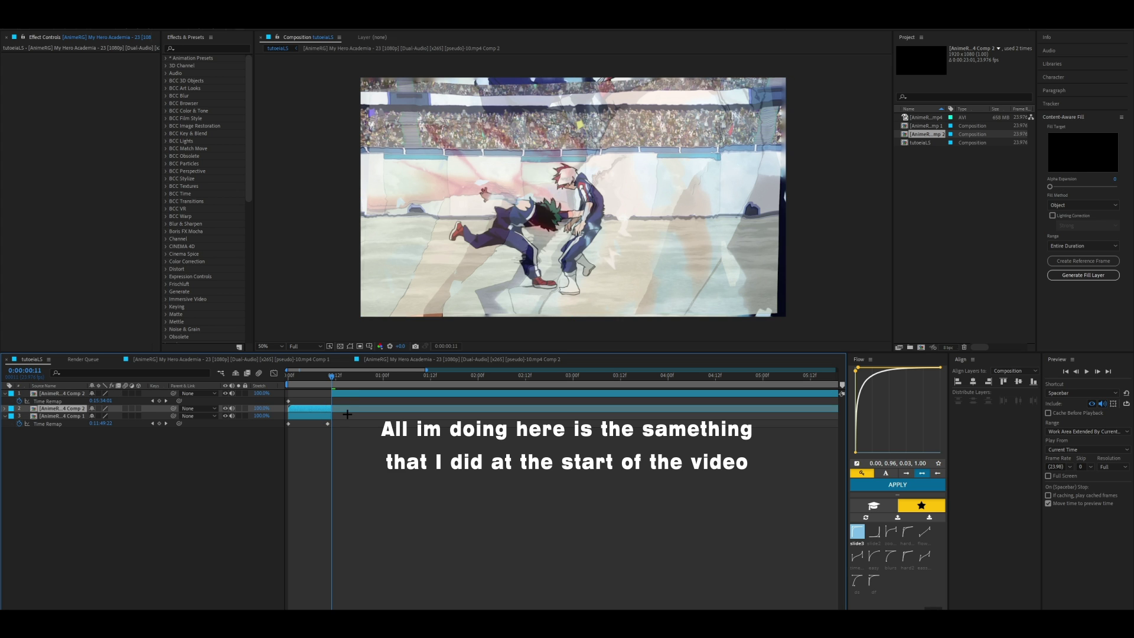
{"action": "key", "text": "Delete"}
Add a Time Remap keyframe to the second precomp at 0:00:00:11 and set it to 0:15:34:04.
{"action": "key", "text": "ctrl+Up"}
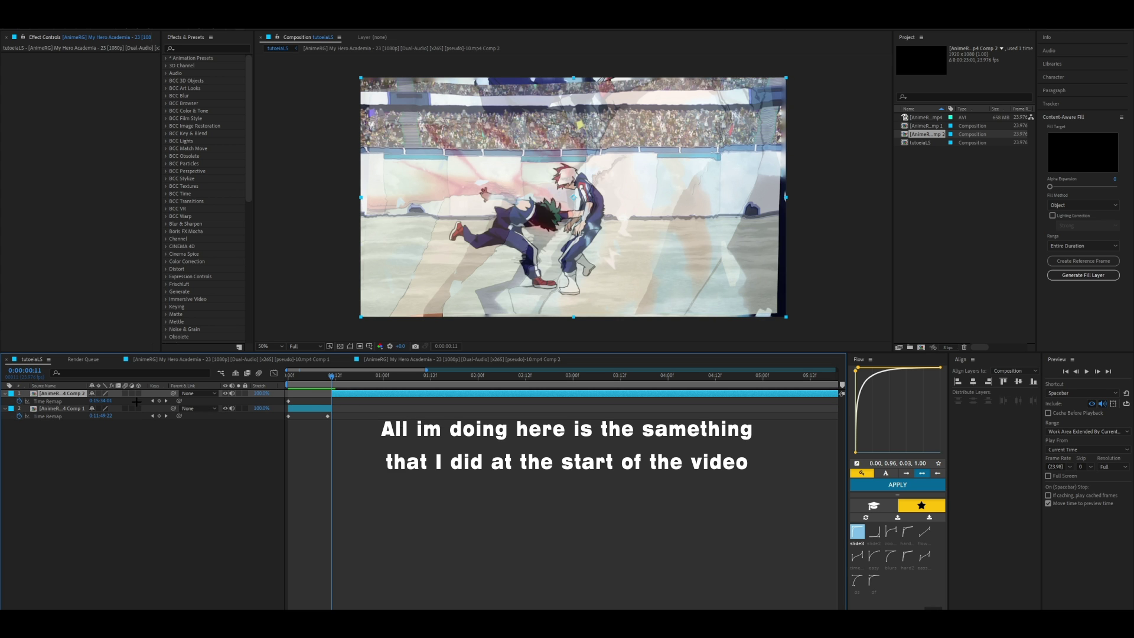
{"action": "left_click", "coordinate": [158, 400]}
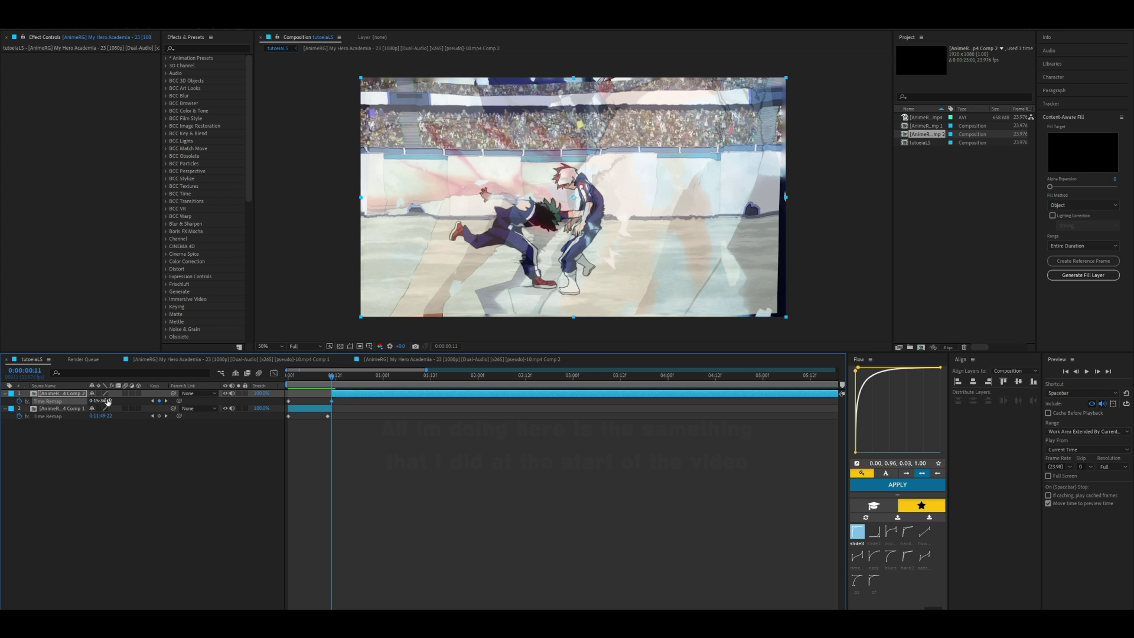
{"action": "left_click_drag", "start_coordinate": [106, 401], "coordinate": [108, 402]}
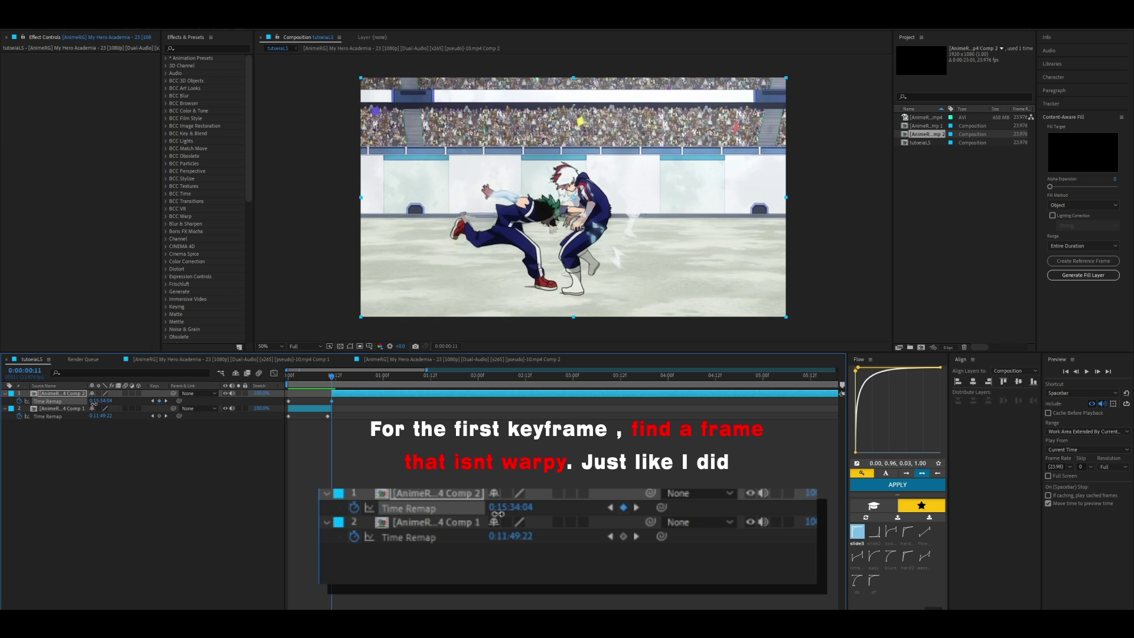
{"action": "left_click", "coordinate": [94, 402]}
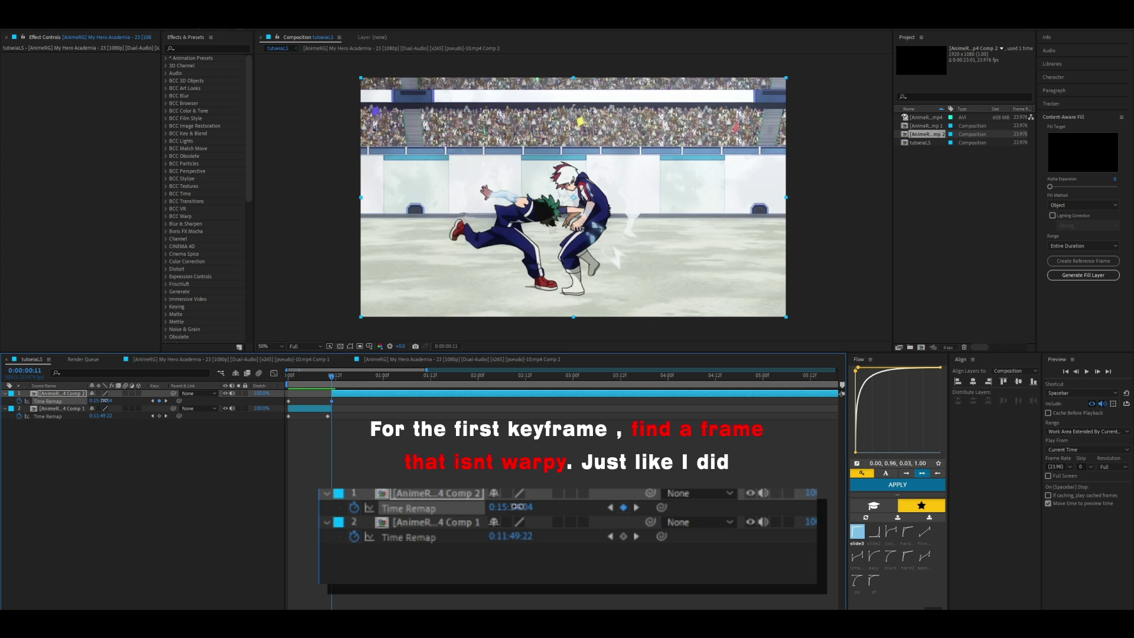
Set the second precomp's Time Remap keyframe at 0:00:00:11 to 0:15:34:03.
{"action": "left_click", "coordinate": [104, 401]}
{"action": "key", "text": "Down"}
{"action": "key", "text": "Return"}
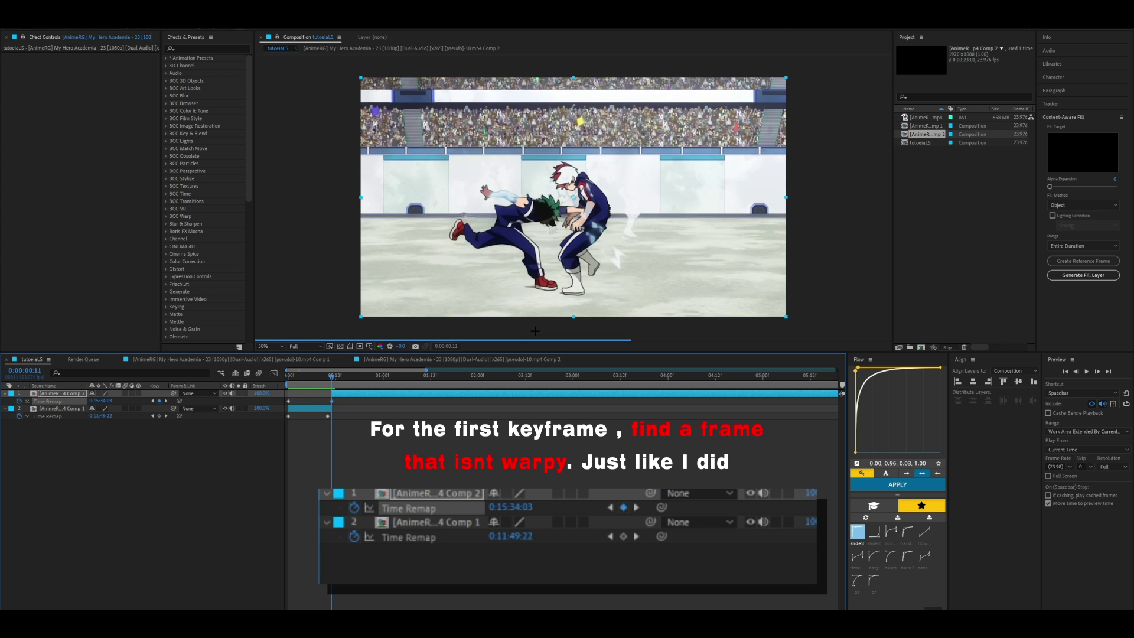
Add a Time Remap keyframe to the second precomp at 0:00:00:23 and set it to 0:15:46:17, the last frame of the smoothed clip.
{"action": "left_click_drag", "start_coordinate": [335, 374], "coordinate": [378, 375]}
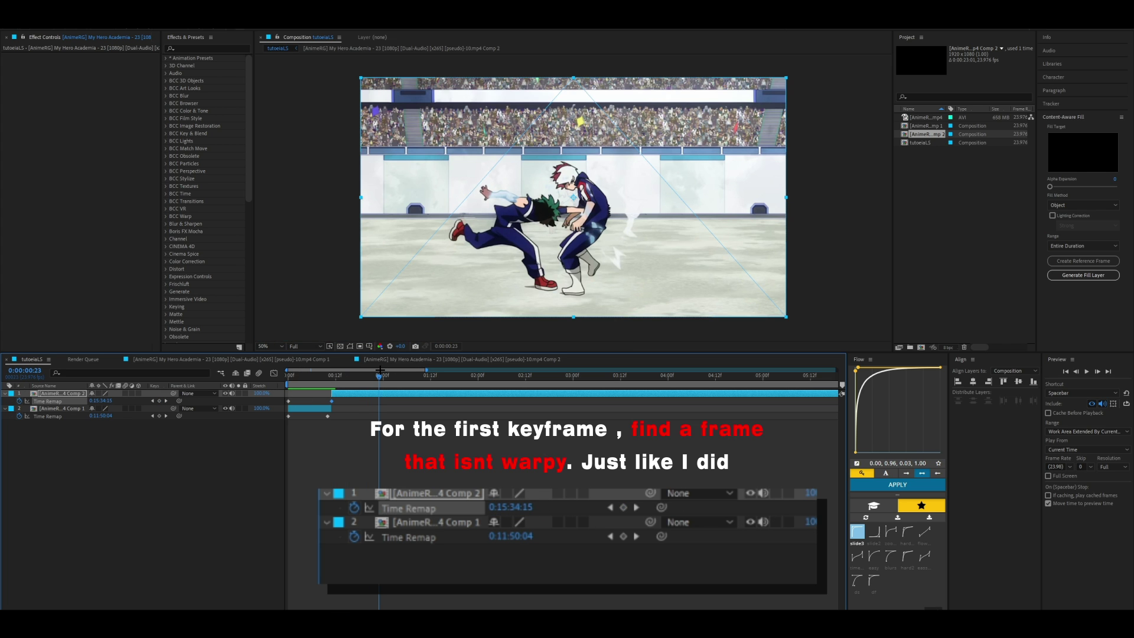
{"action": "left_click_drag", "start_coordinate": [104, 403], "coordinate": [266, 394]}
{"action": "left_click_drag", "start_coordinate": [107, 405], "coordinate": [108, 401]}
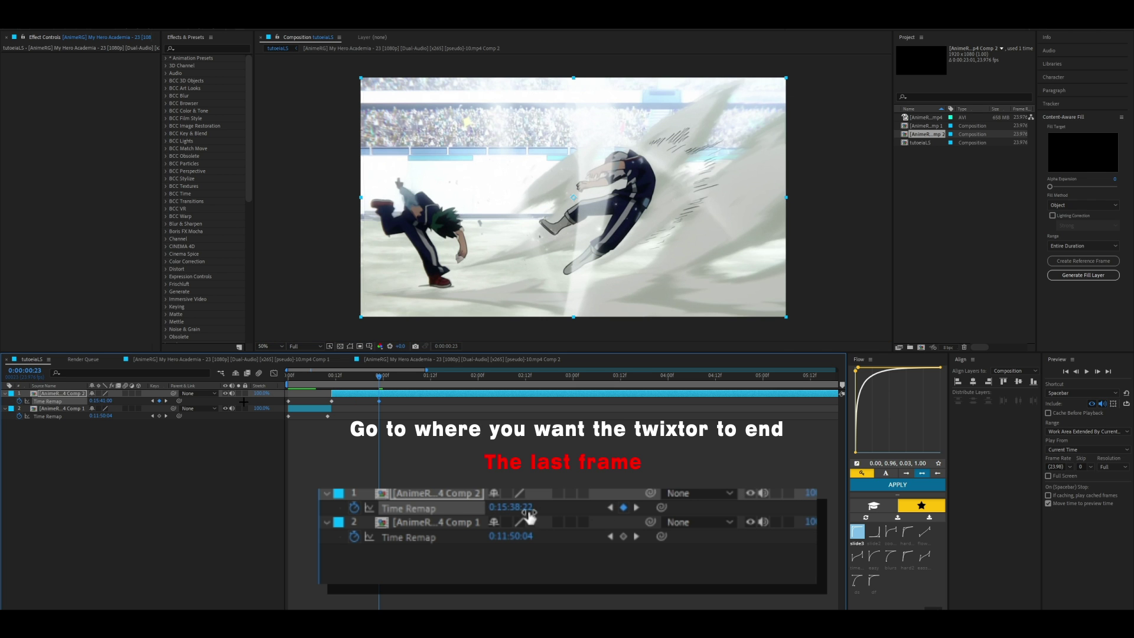
{"action": "left_click_drag", "start_coordinate": [104, 403], "coordinate": [110, 402]}
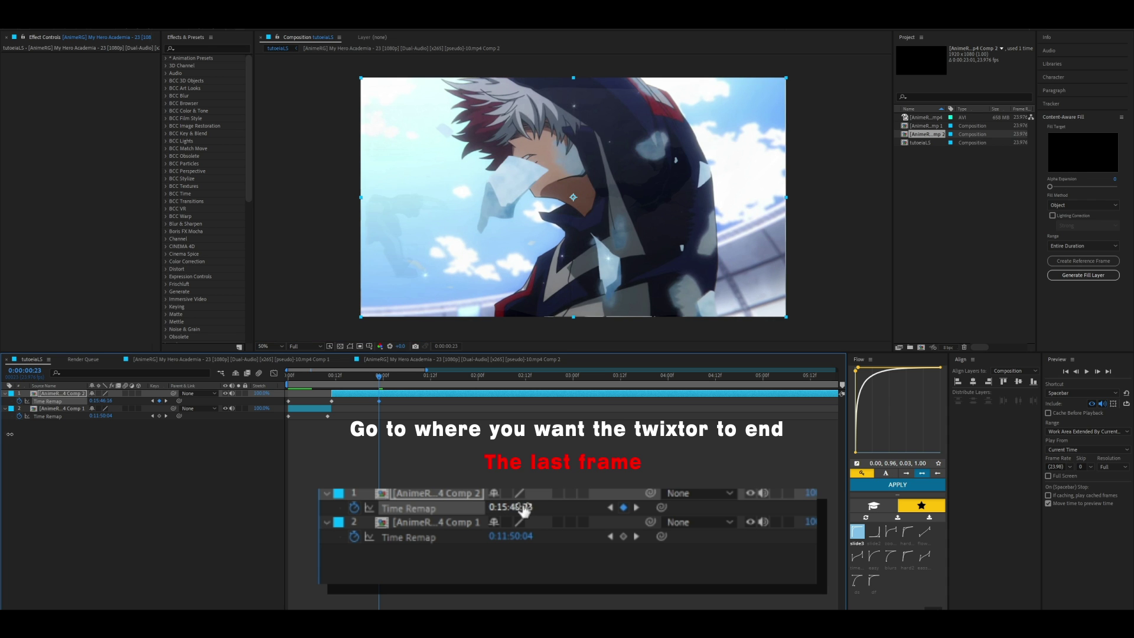
{"action": "left_click_drag", "start_coordinate": [104, 401], "coordinate": [100, 402]}
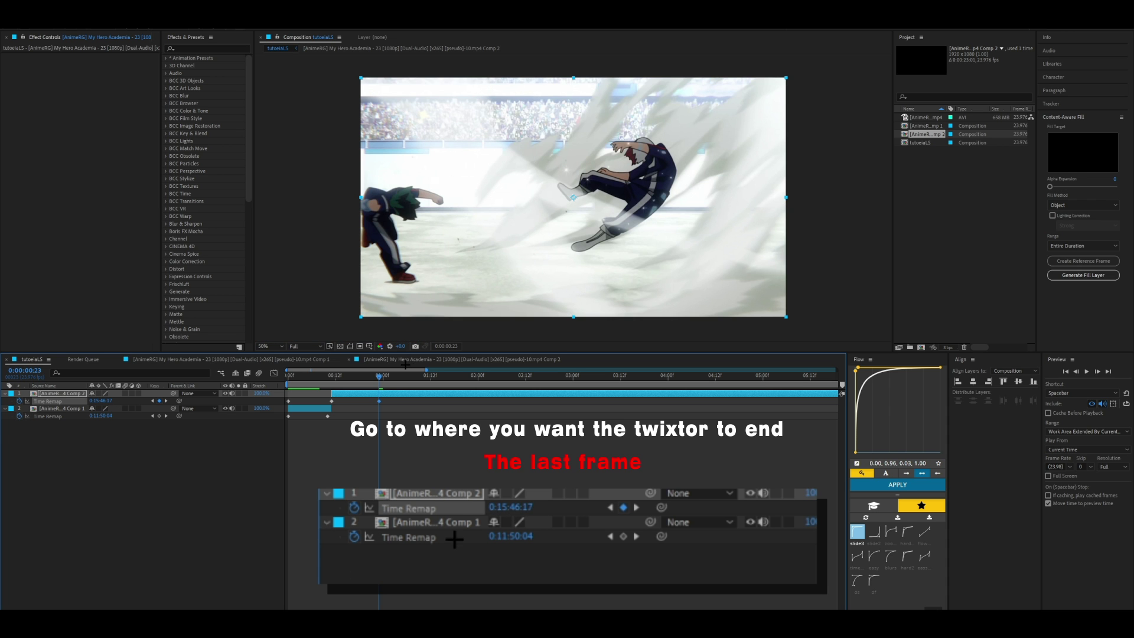
Trim the second precomp's end to 0:00:01:00, delete its Time Remap keyframe at 0:00:00:00, and preview the composition.
{"action": "key", "text": "Page_Down"}
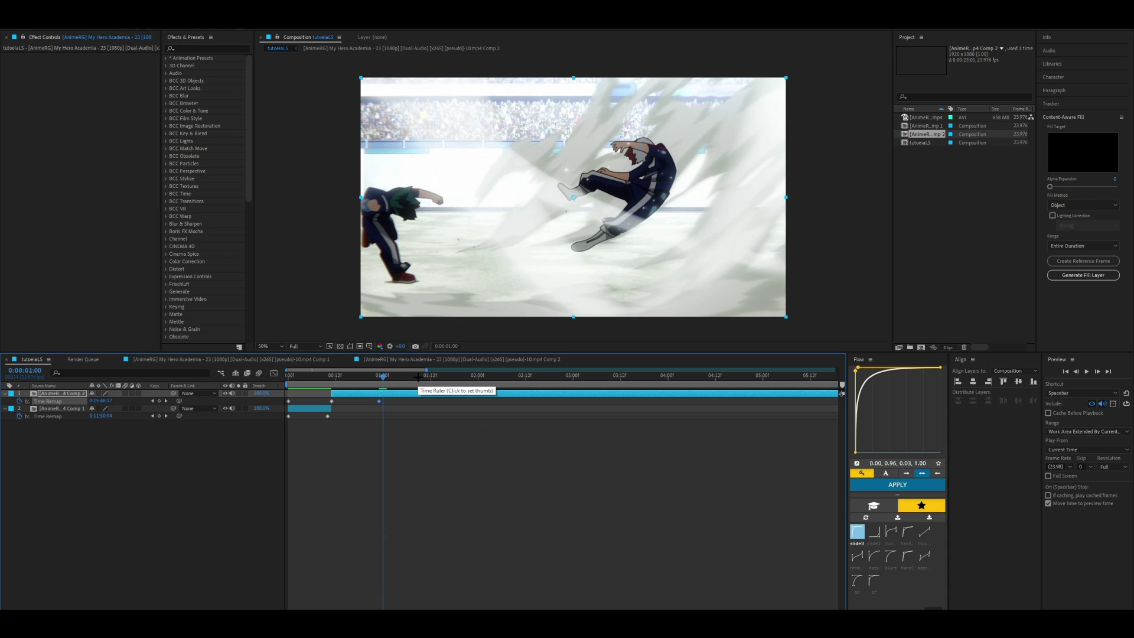
{"action": "key", "text": "alt+bracketright"}
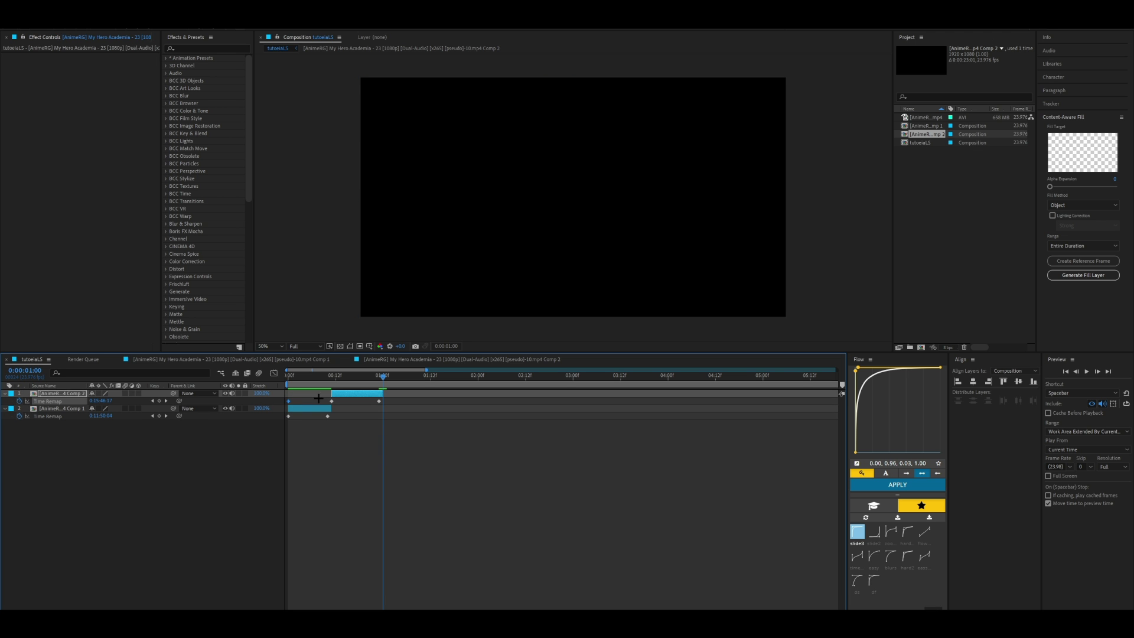
{"action": "key", "text": "Delete"}
{"action": "key", "text": "space"}
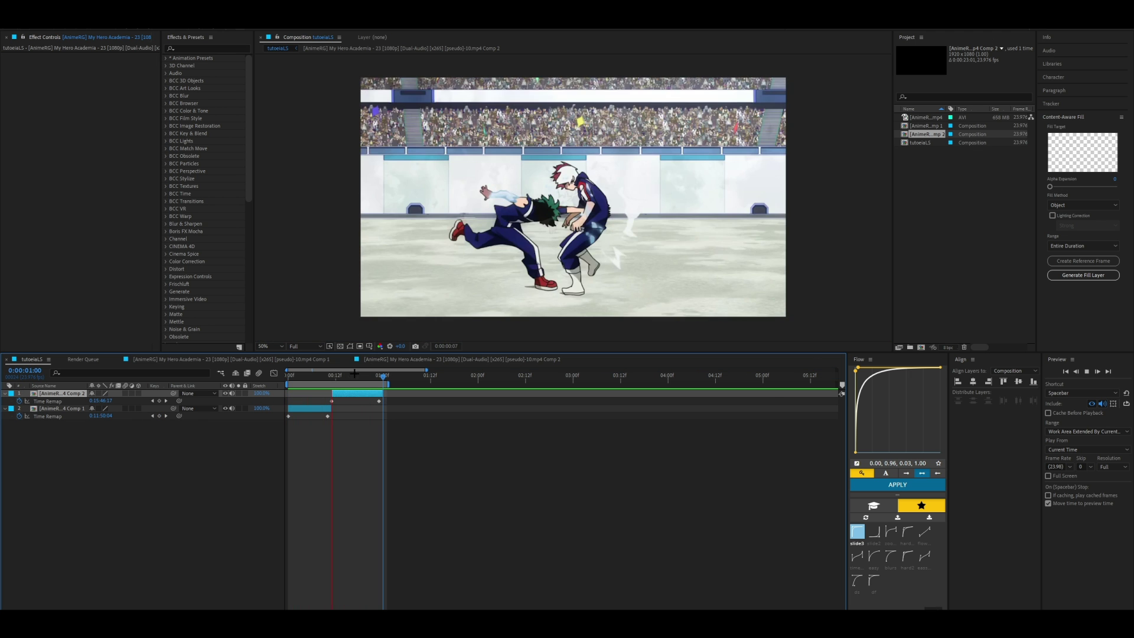
{"action": "key", "text": "space"}
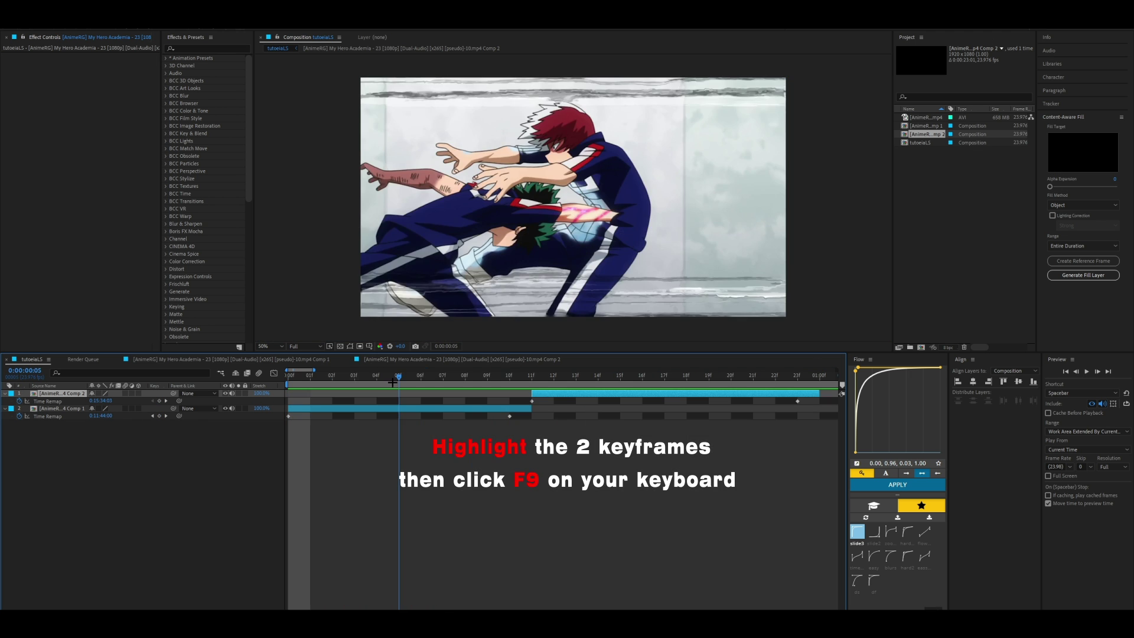
Apply Easy Ease to the first precomp's two Time Remap keyframes.
{"action": "left_click_drag", "start_coordinate": [397, 377], "coordinate": [421, 377]}
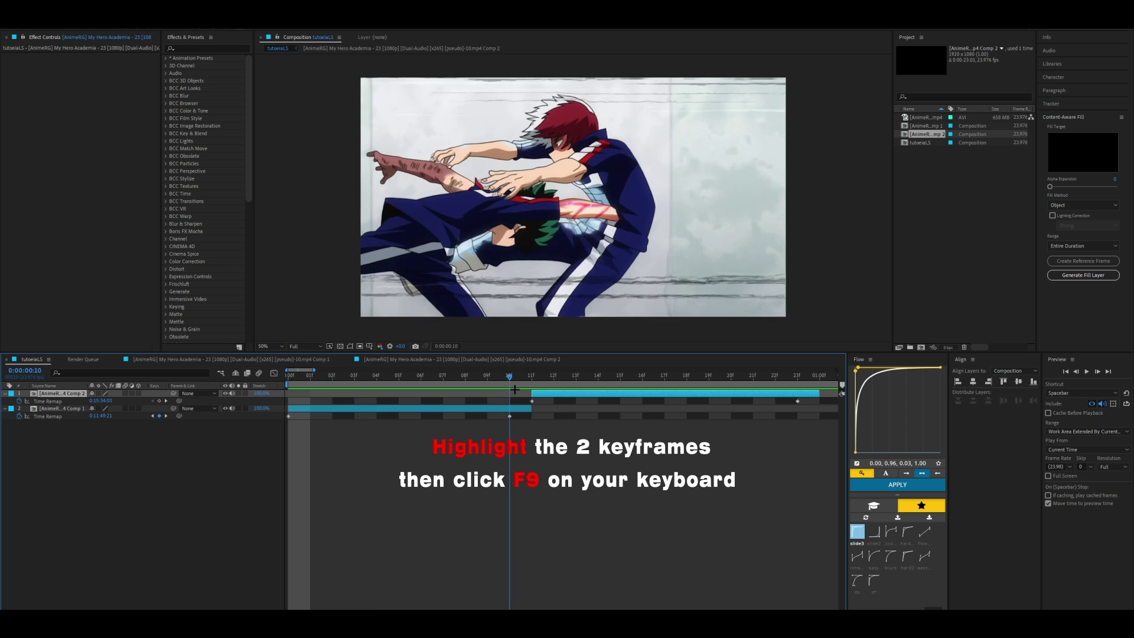
{"action": "left_click_drag", "start_coordinate": [548, 414], "coordinate": [250, 428]}
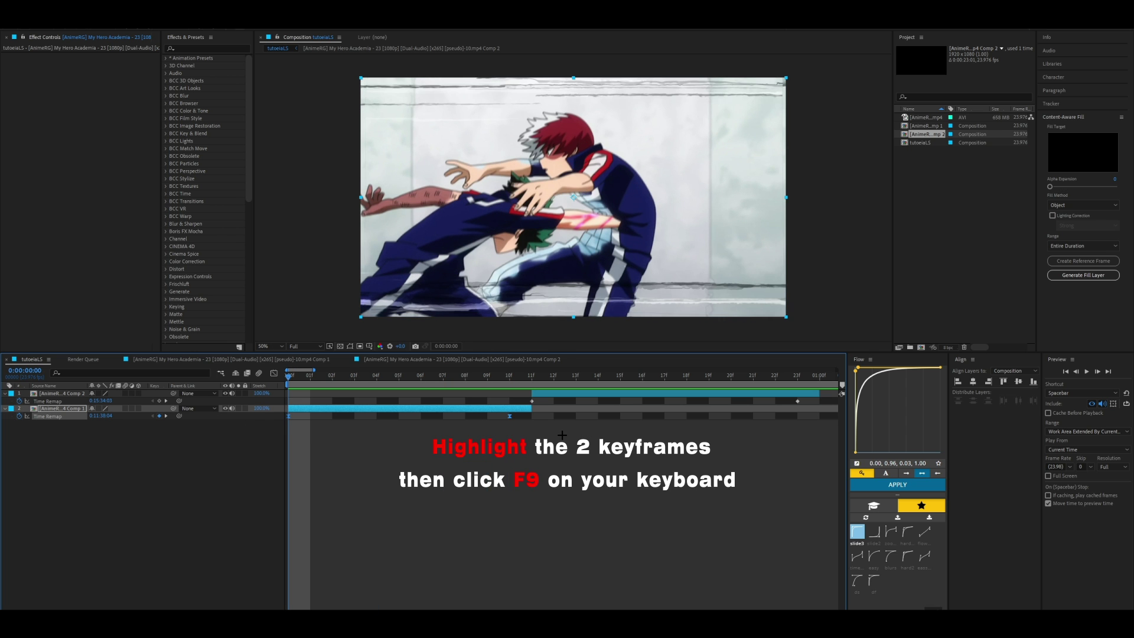
{"action": "key", "text": "F9"}
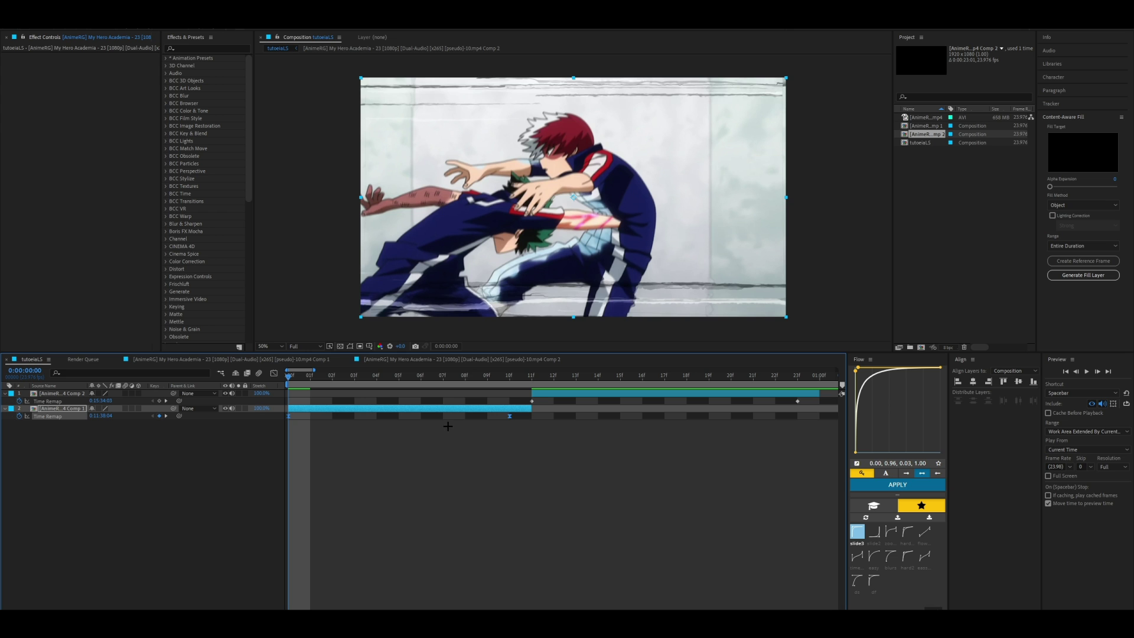
Reshape the first precomp's Time Remap curve with short, steep handles, upward from the first keyframe and downward from the last, and preview it.
{"action": "left_click", "coordinate": [273, 374]}
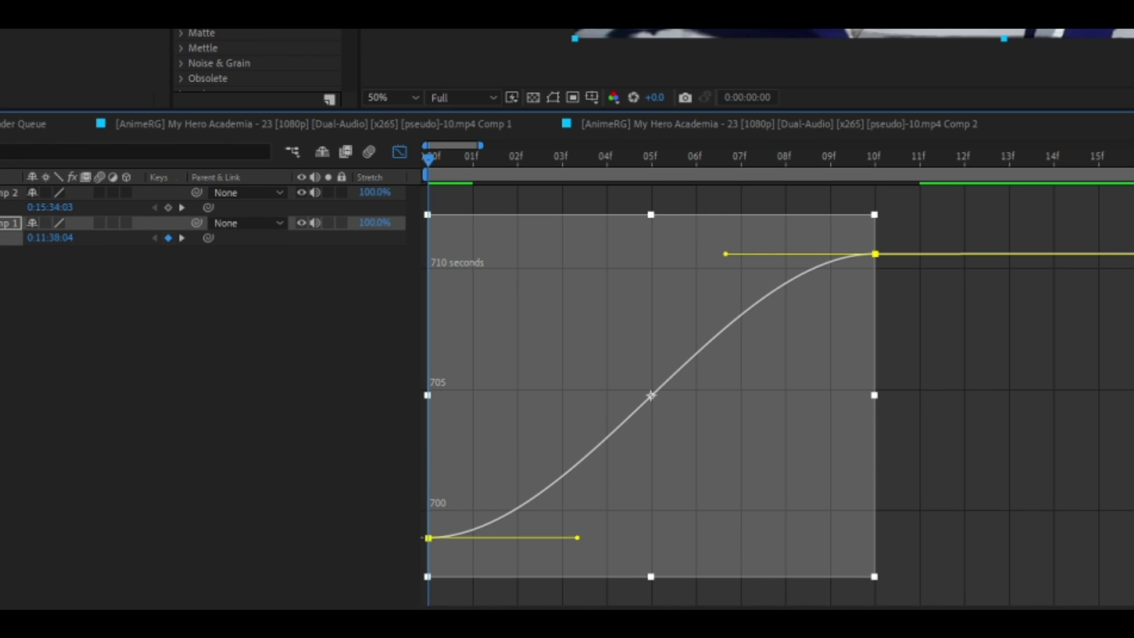
{"action": "left_click", "coordinate": [921, 465]}
{"action": "left_click_drag", "start_coordinate": [505, 468], "coordinate": [421, 609]}
{"action": "left_click_drag", "start_coordinate": [579, 578], "coordinate": [380, 445]}
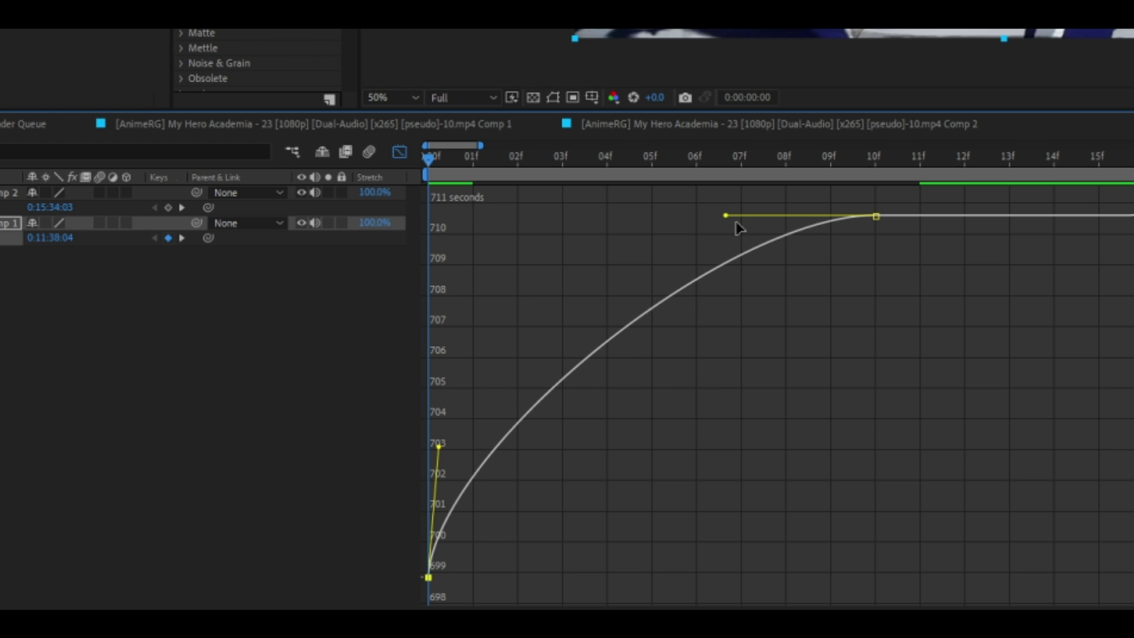
{"action": "left_click_drag", "start_coordinate": [726, 215], "coordinate": [865, 362]}
{"action": "left_click", "coordinate": [399, 151]}
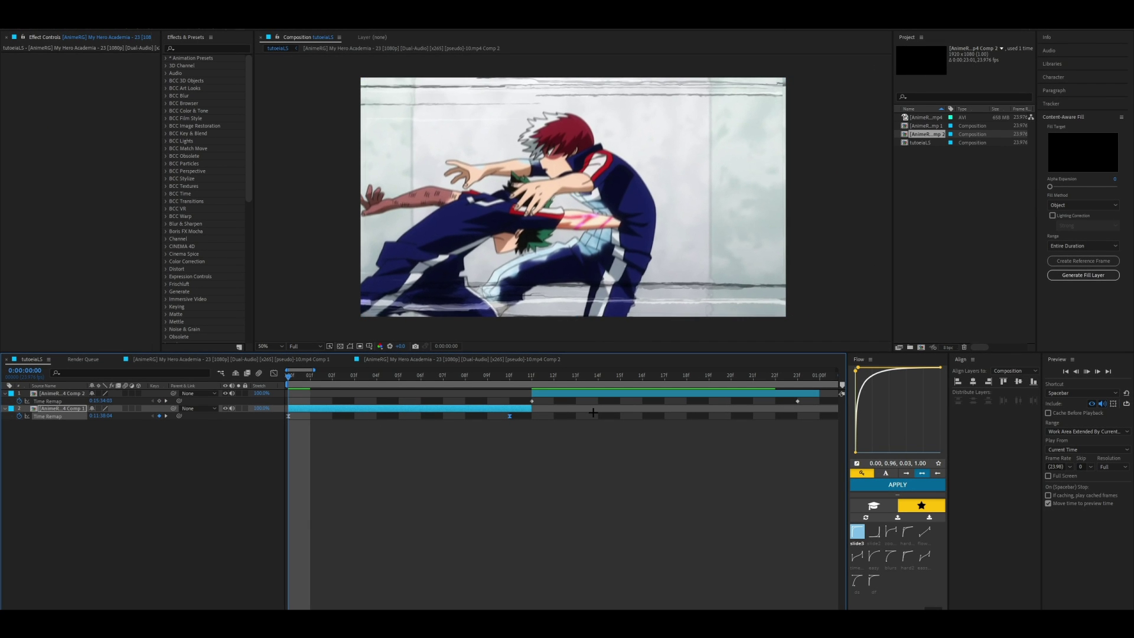
{"action": "key", "text": "space"}
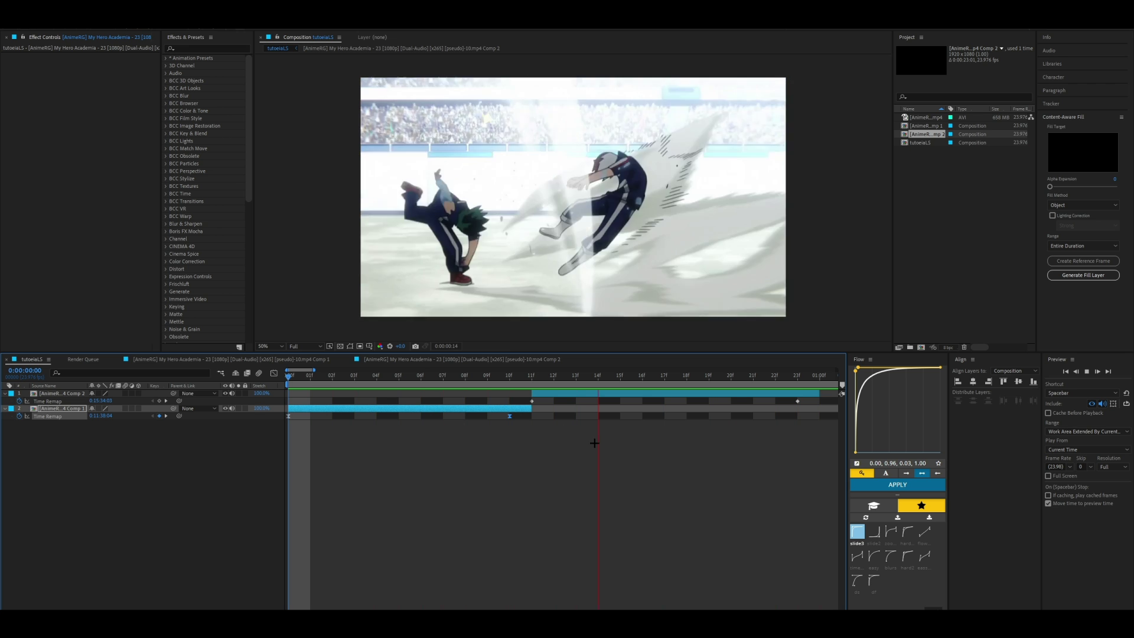
Apply Easy Ease to the second precomp's two Time Remap keyframes and display their curve in the graph editor.
{"action": "left_click_drag", "start_coordinate": [790, 377], "coordinate": [540, 388]}
{"action": "left_click", "coordinate": [48, 401]}
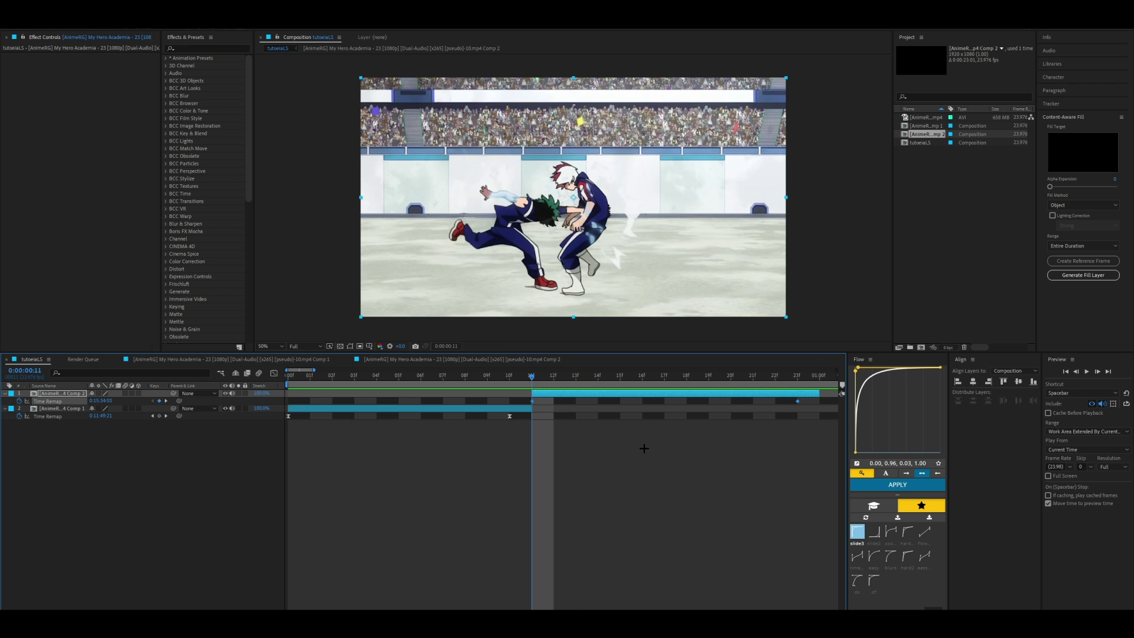
{"action": "left_click", "coordinate": [274, 373]}
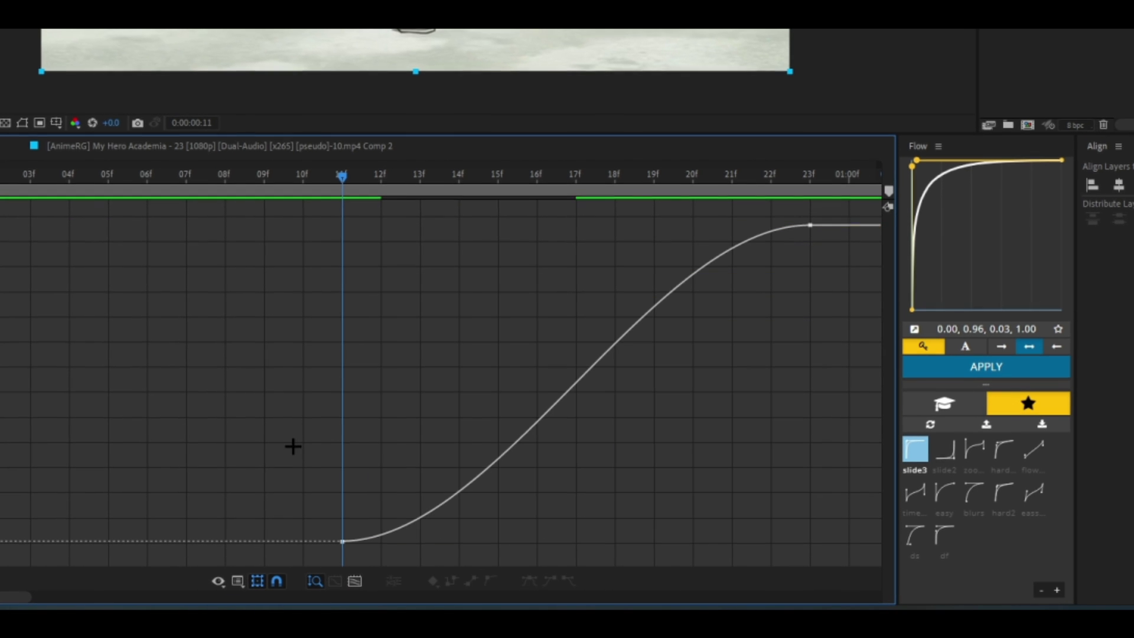
Reshape the second precomp's Time Remap curve with short, steep handles, upward from the 0:00:00:11 keyframe and downward from the 0:00:00:23 keyframe.
{"action": "left_click", "coordinate": [342, 542]}
{"action": "left_click_drag", "start_coordinate": [499, 541], "coordinate": [242, 402]}
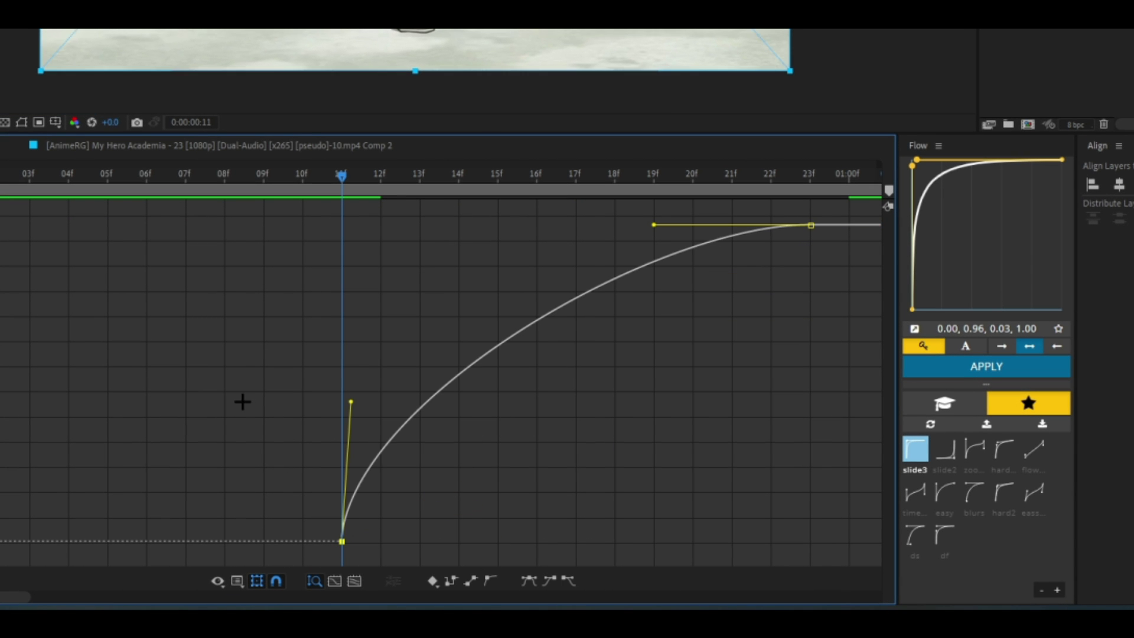
{"action": "left_click_drag", "start_coordinate": [653, 225], "coordinate": [885, 326]}
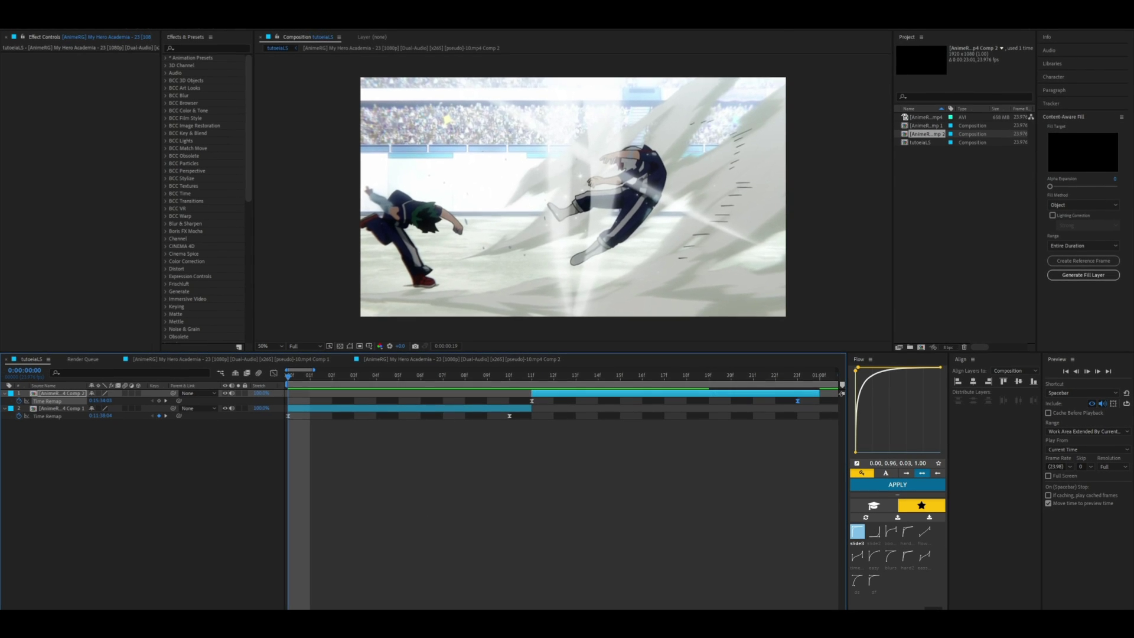
{"action": "left_click_drag", "start_coordinate": [331, 611], "coordinate": [313, 609]}
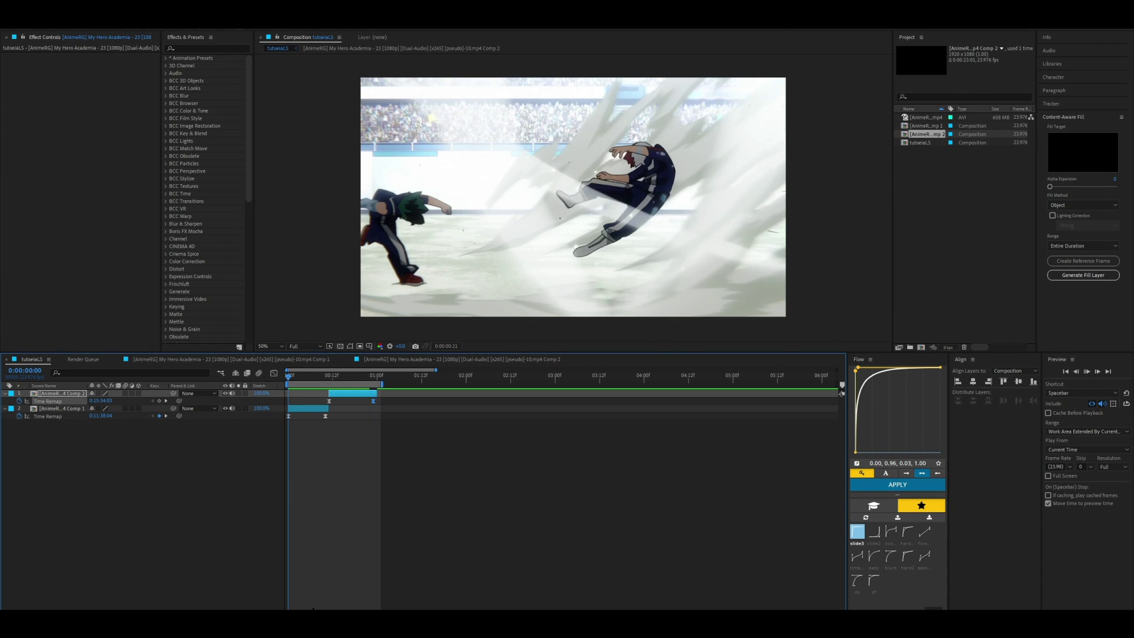
{"action": "key", "text": "equal"}
{"action": "left_click_drag", "start_coordinate": [318, 608], "coordinate": [316, 609]}
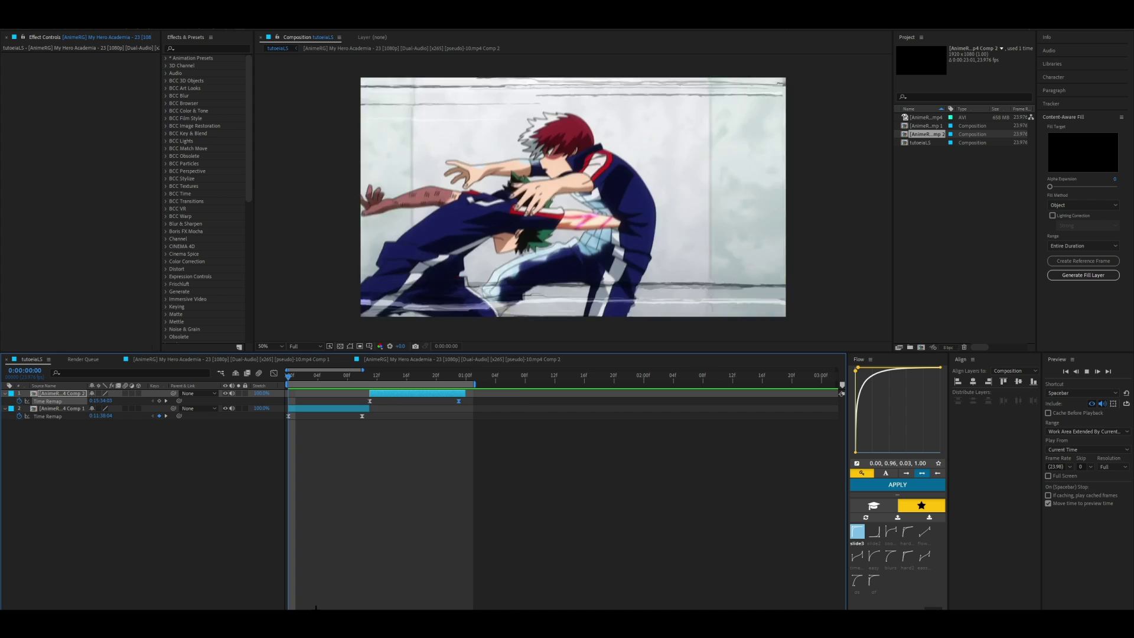